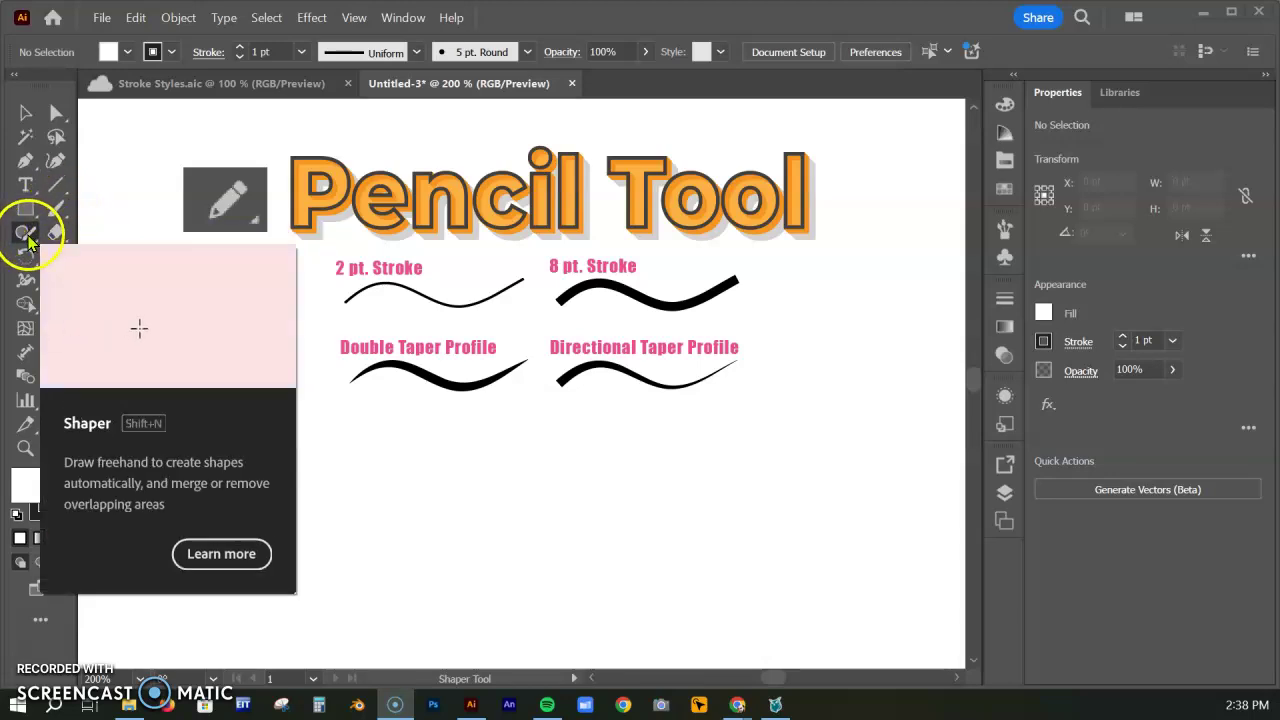
Dismiss the tool description popup and open the Shaper tool flyout to reach the Pencil Tool.
left_click(30, 240)
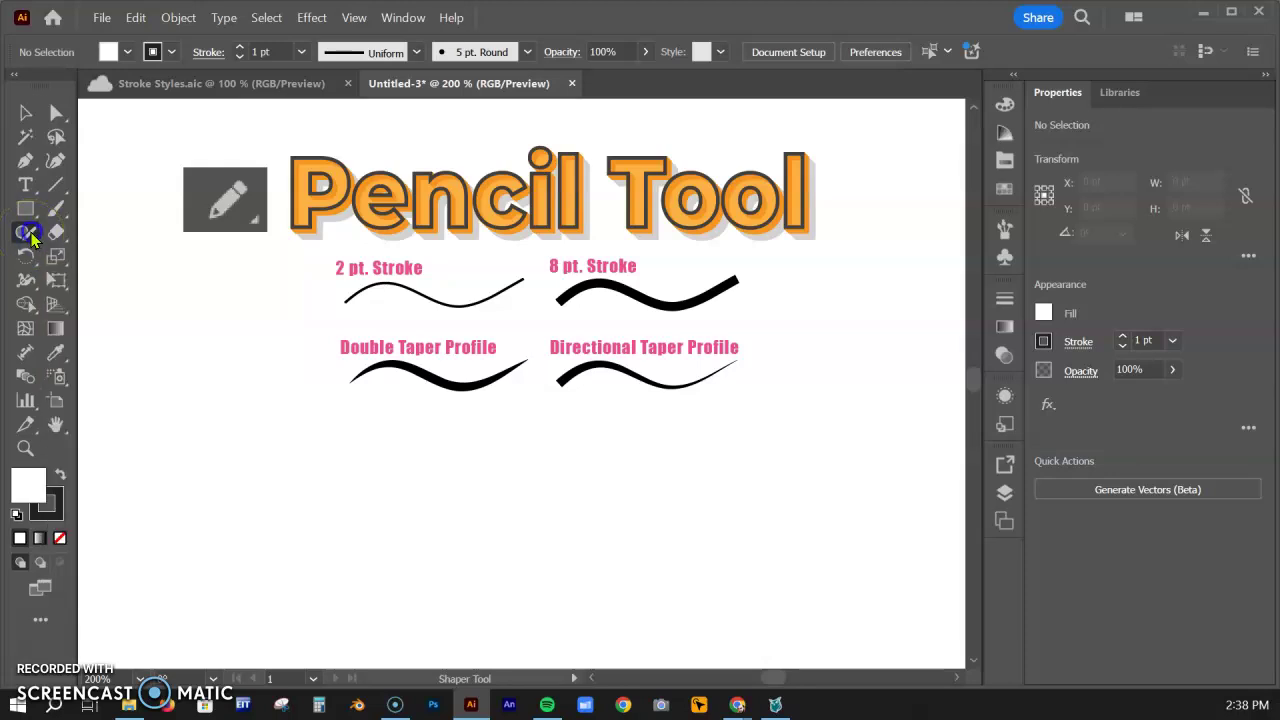
left_click_drag(30, 243, 106, 258)
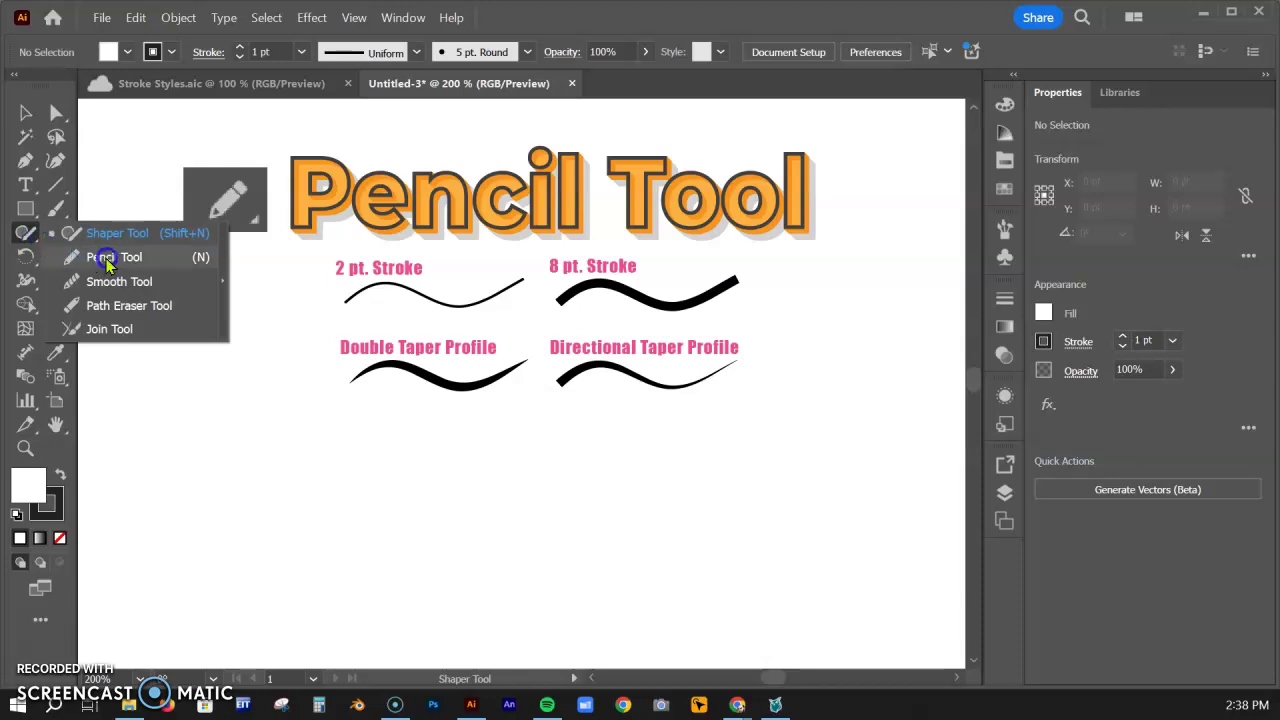
With the Pencil, draw a wavy line below the stroke samples and redraw its right part.
left_click(207, 259)
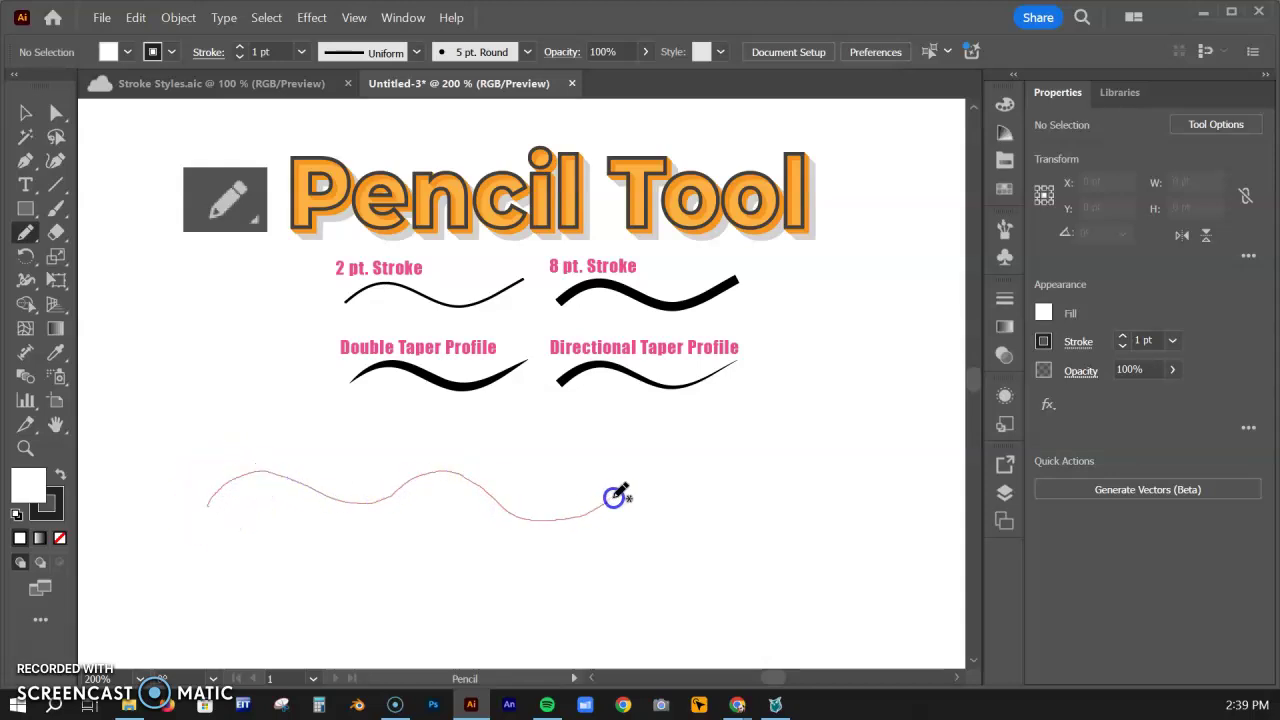
left_click_drag(614, 497, 677, 469)
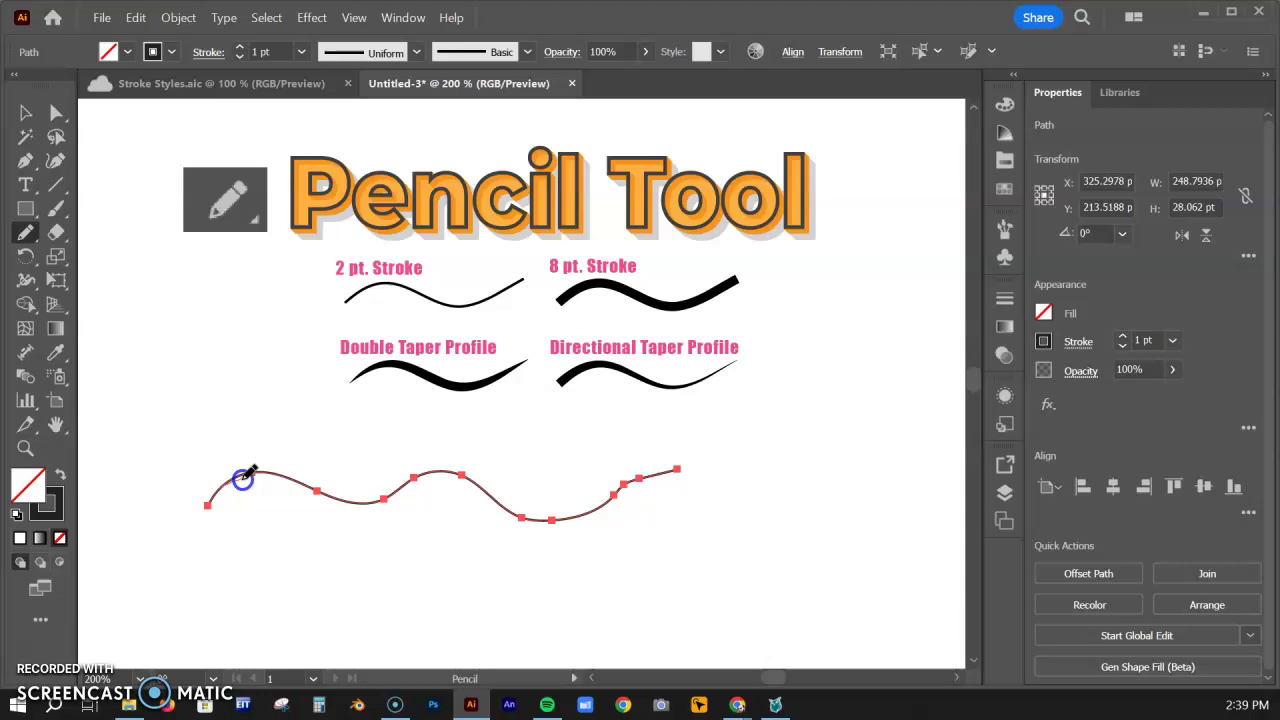
left_click_drag(533, 437, 656, 436)
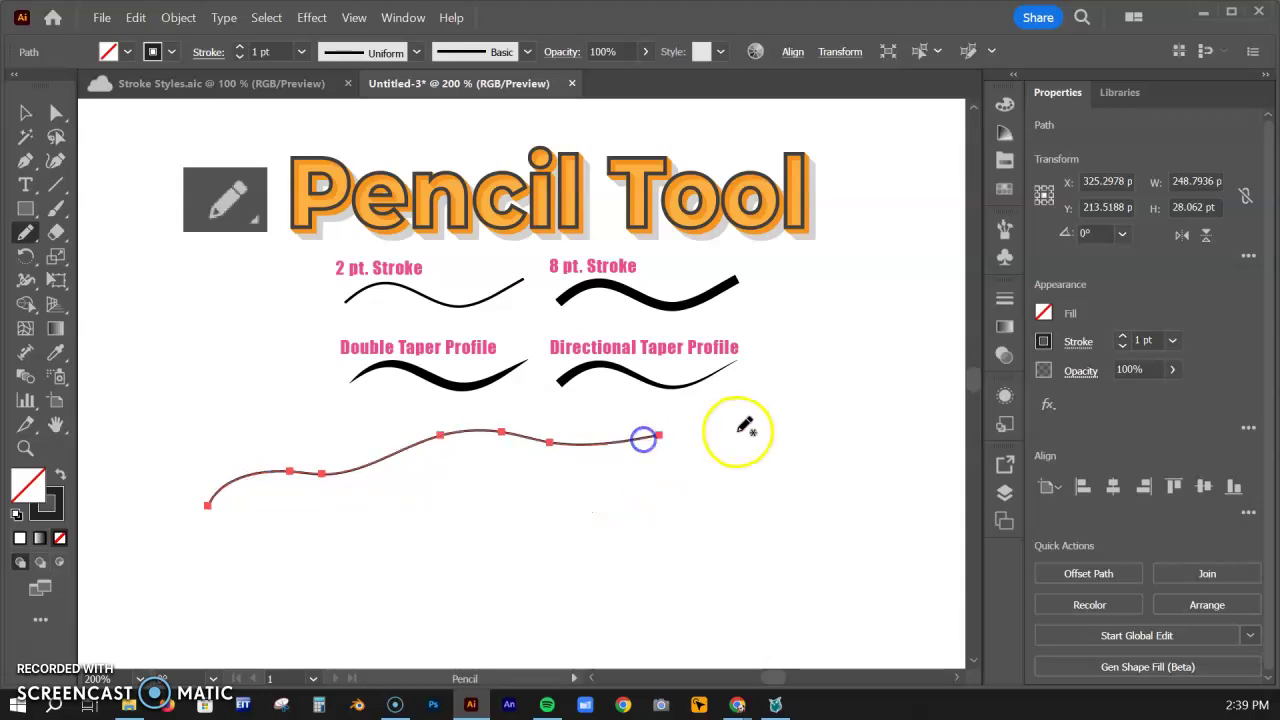
Extend the path into a looping tail to the right and reshape its upper-right loop.
left_click(566, 447)
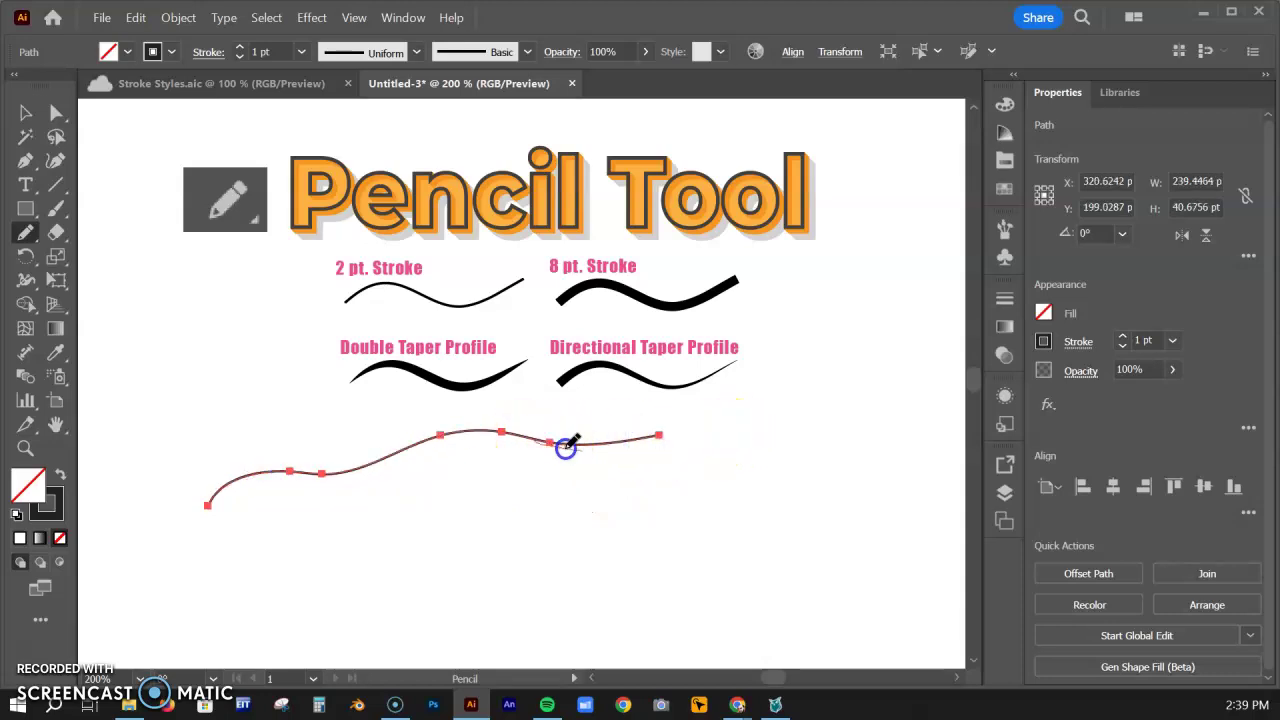
left_click_drag(590, 515, 414, 533)
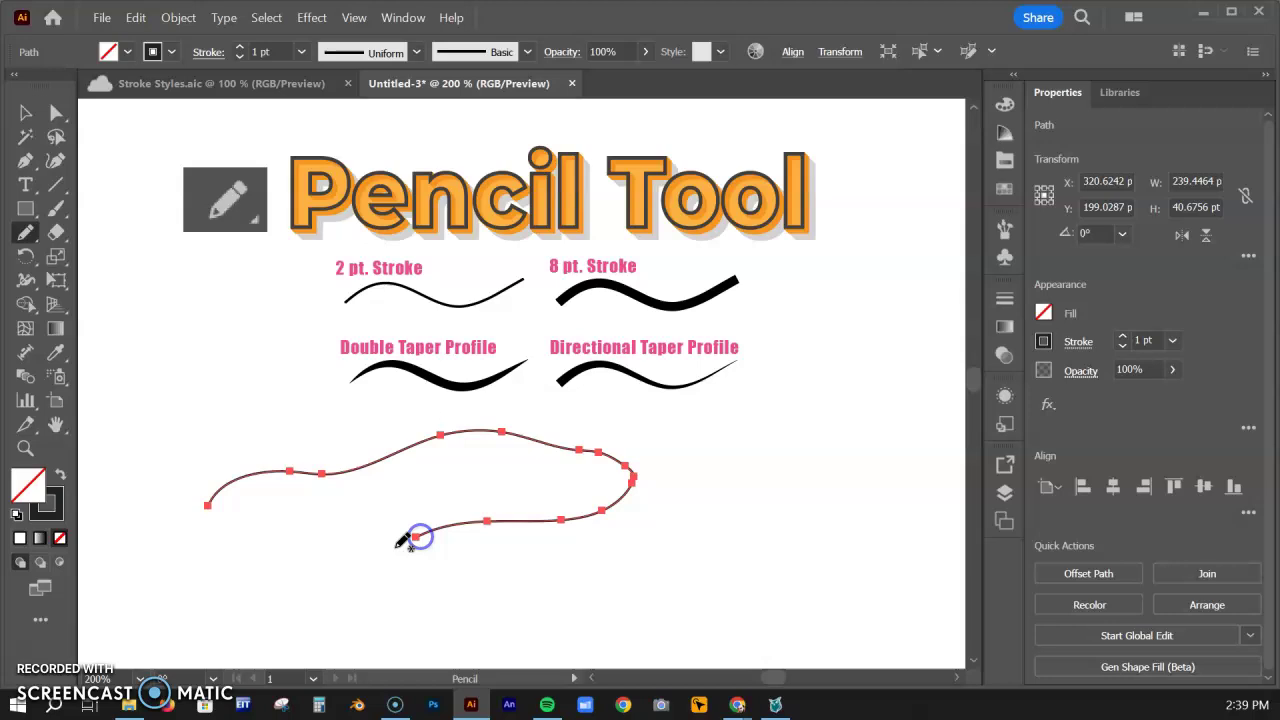
left_click(462, 520)
left_click_drag(500, 557, 668, 525)
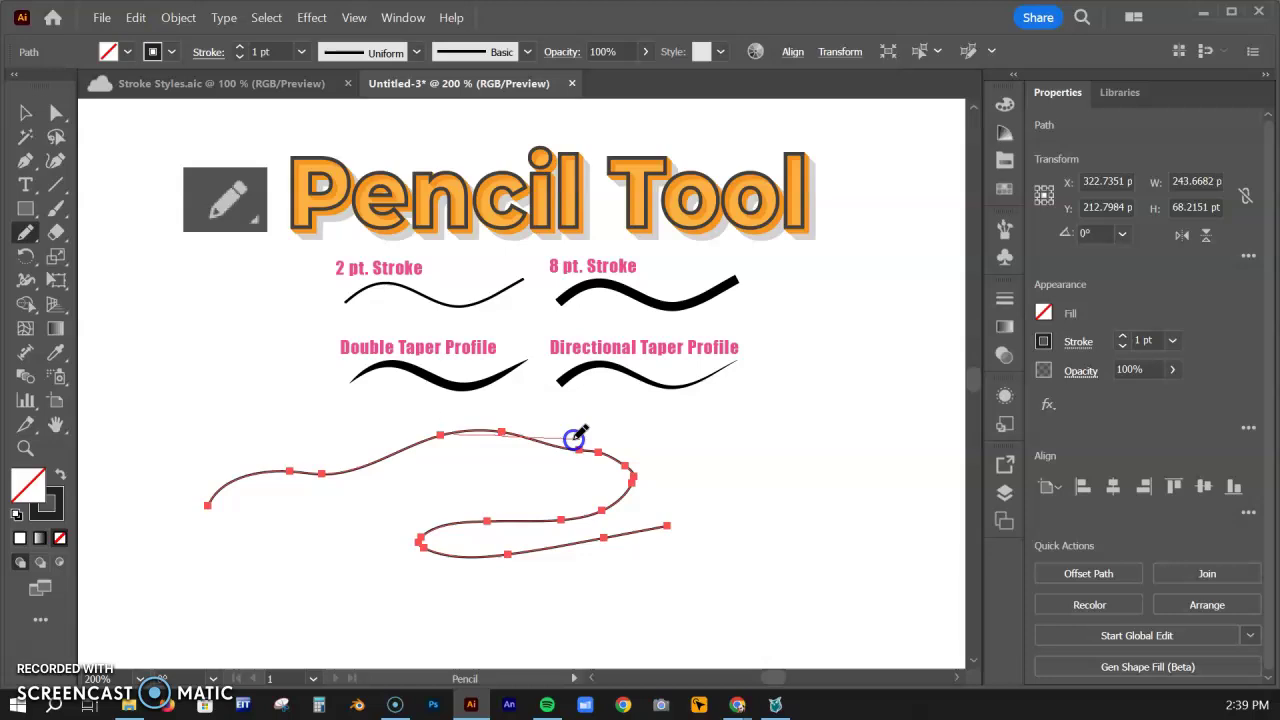
left_click_drag(502, 521, 503, 520)
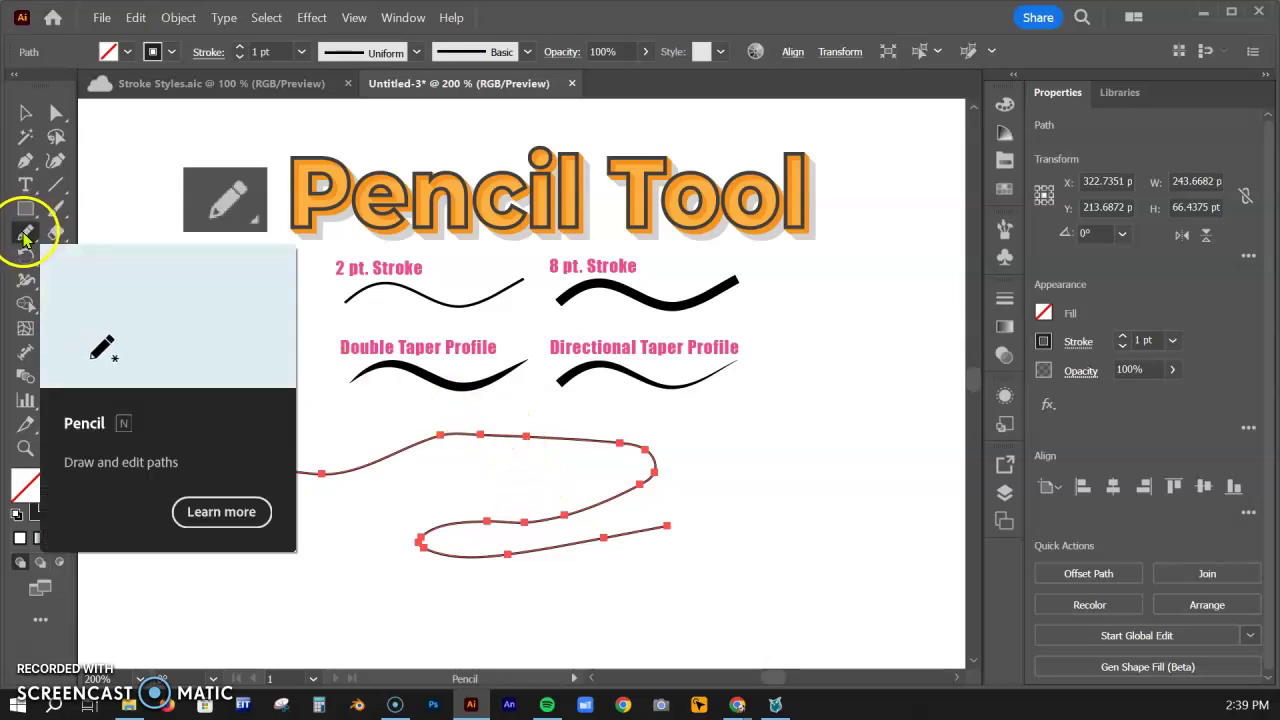
In Pencil Tool Options, turn off Keep selected and confirm with OK.
double_click(25, 234)
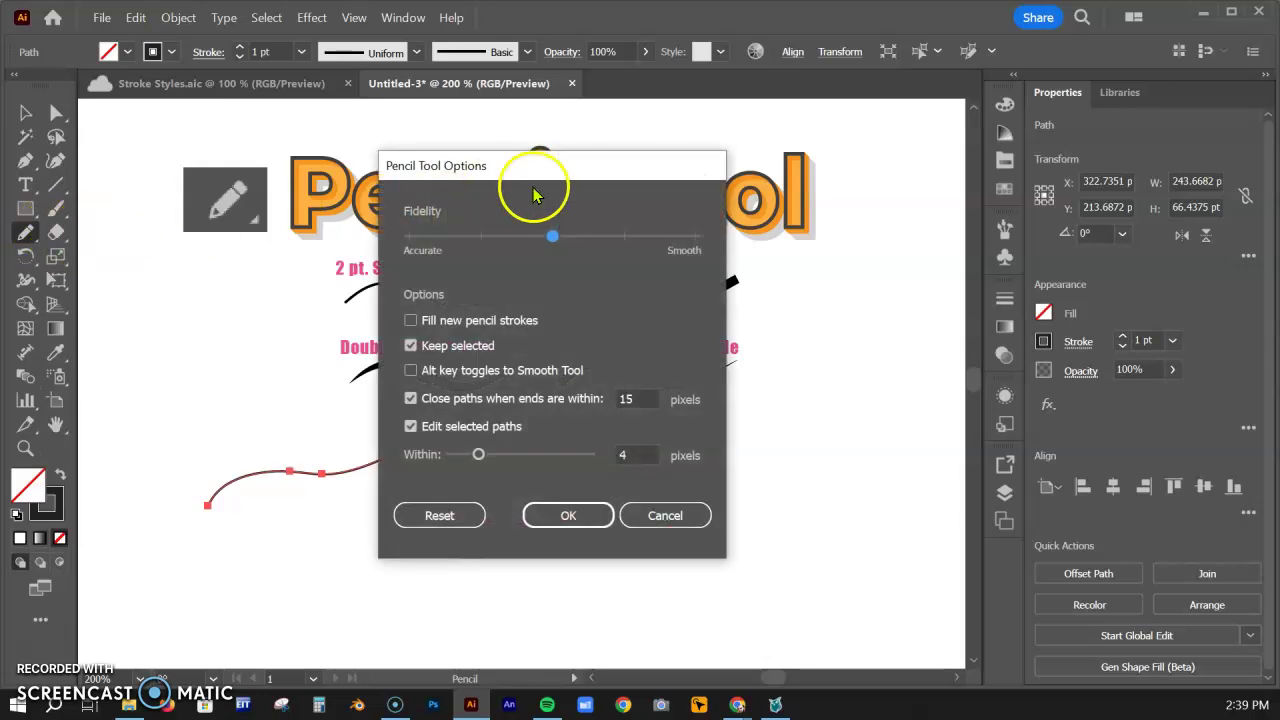
mouse_move(485, 170)
left_mouse_down()
mouse_move(611, 91)
mouse_move(671, 203)
mouse_move(646, 229)
mouse_move(615, 222)
left_mouse_up()
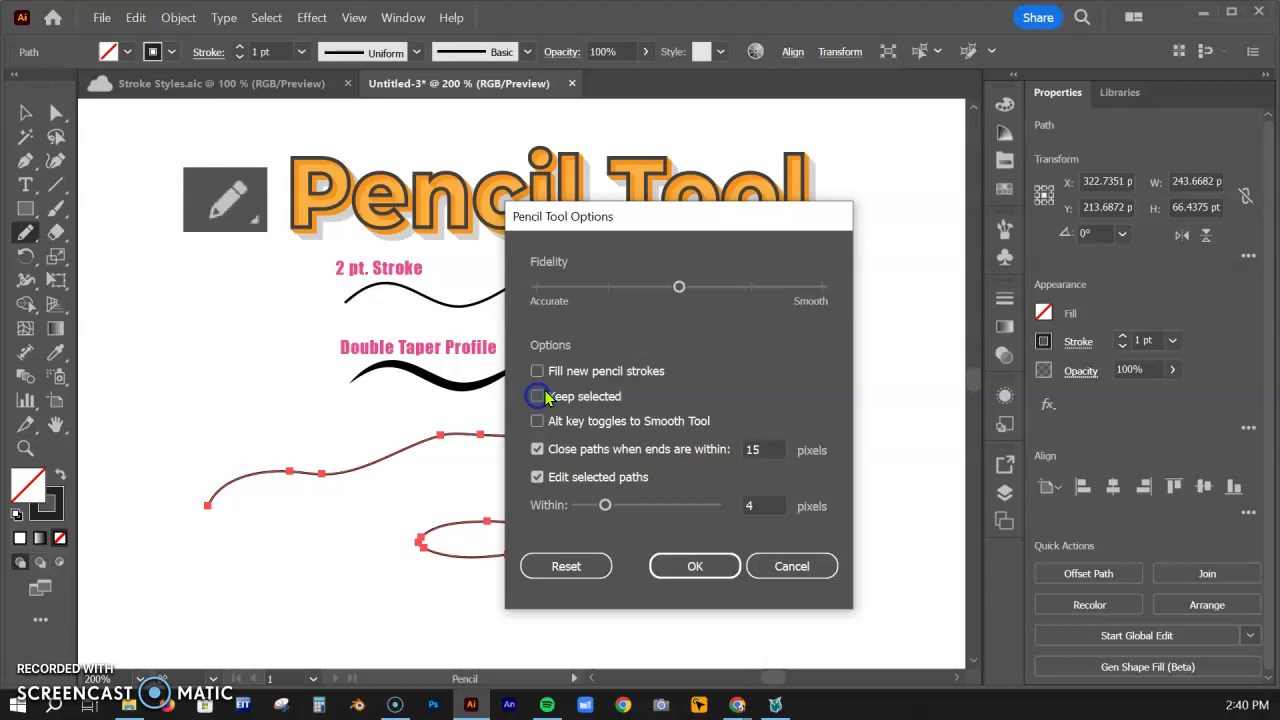
left_click(678, 288)
left_click(694, 566)
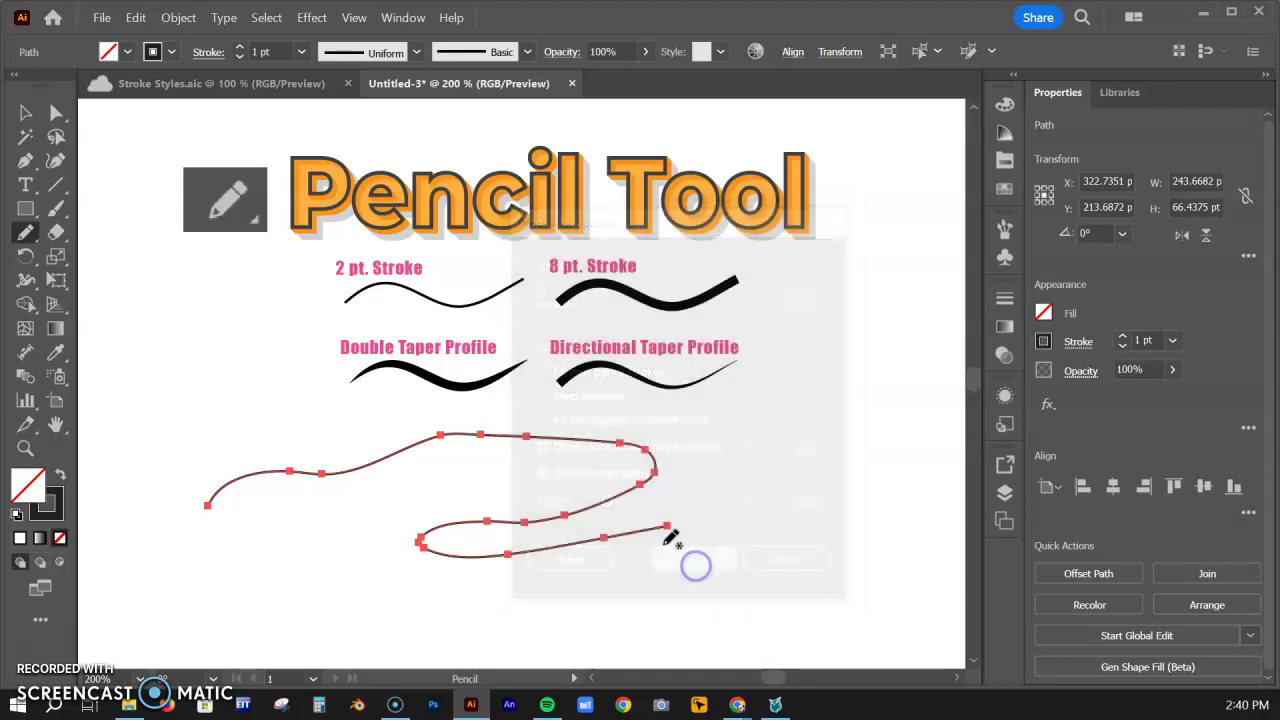
Delete the looping path and draw a new jagged pencil line across the page under the samples.
left_click_drag(475, 502, 435, 393)
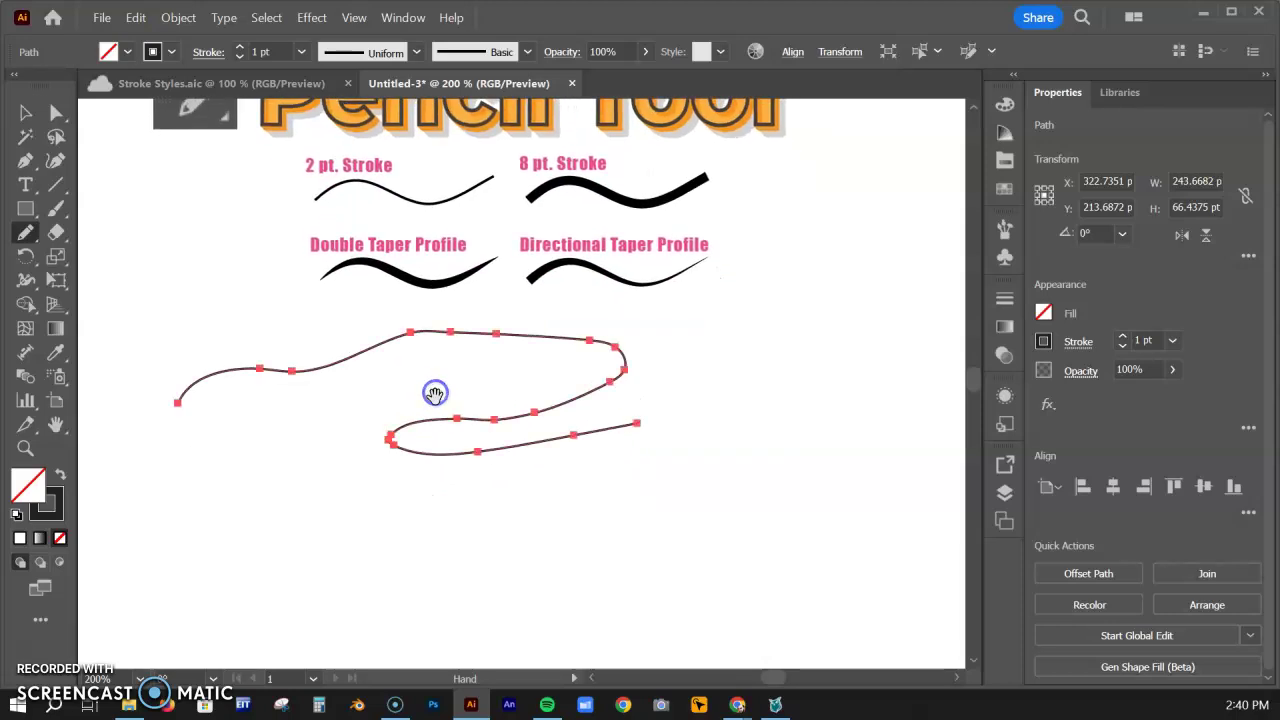
key("Delete")
left_click_drag(240, 340, 145, 342)
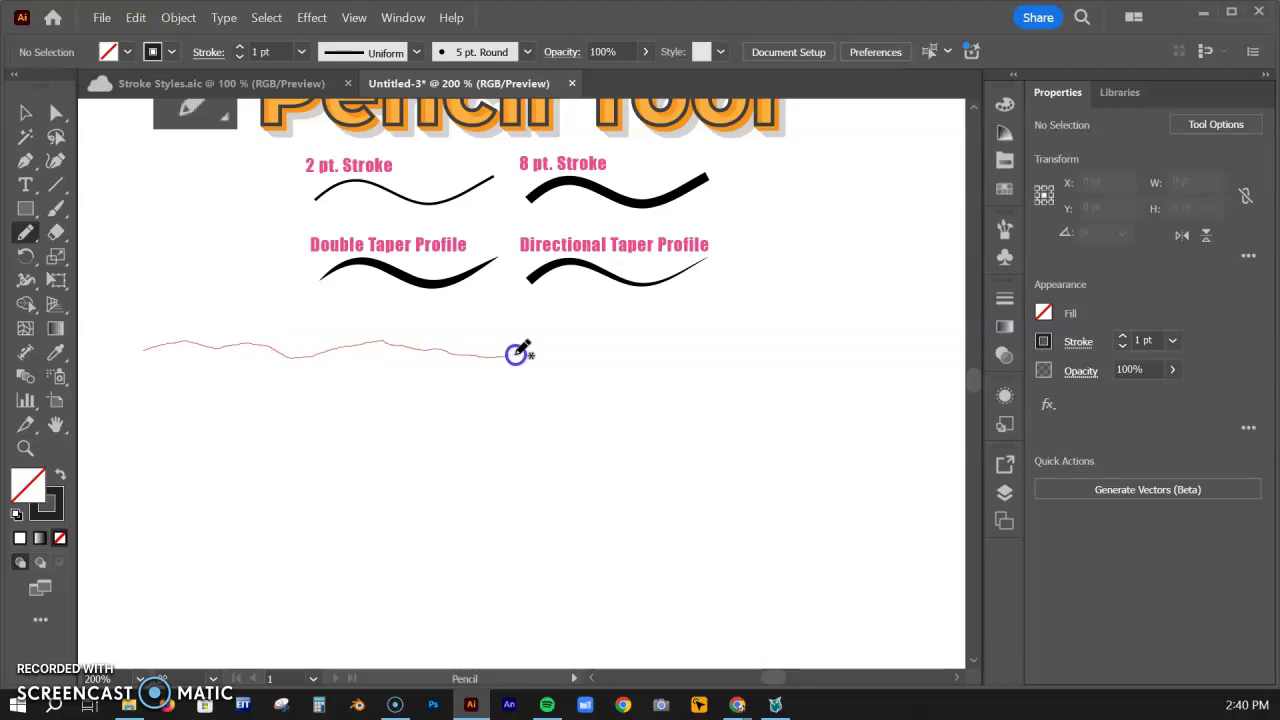
left_click_drag(517, 352, 584, 344)
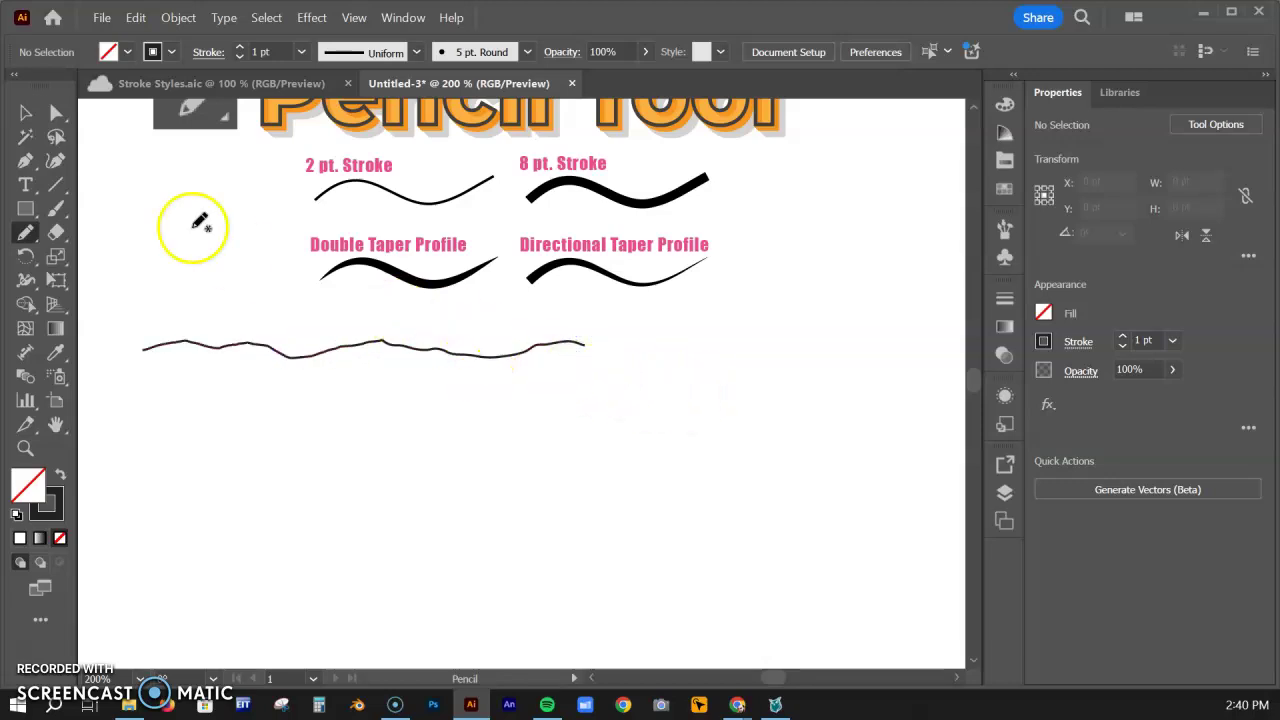
Select the jagged line, show its many anchor points with Direct Selection, then deselect and zoom in.
left_click(26, 113)
left_click(207, 341)
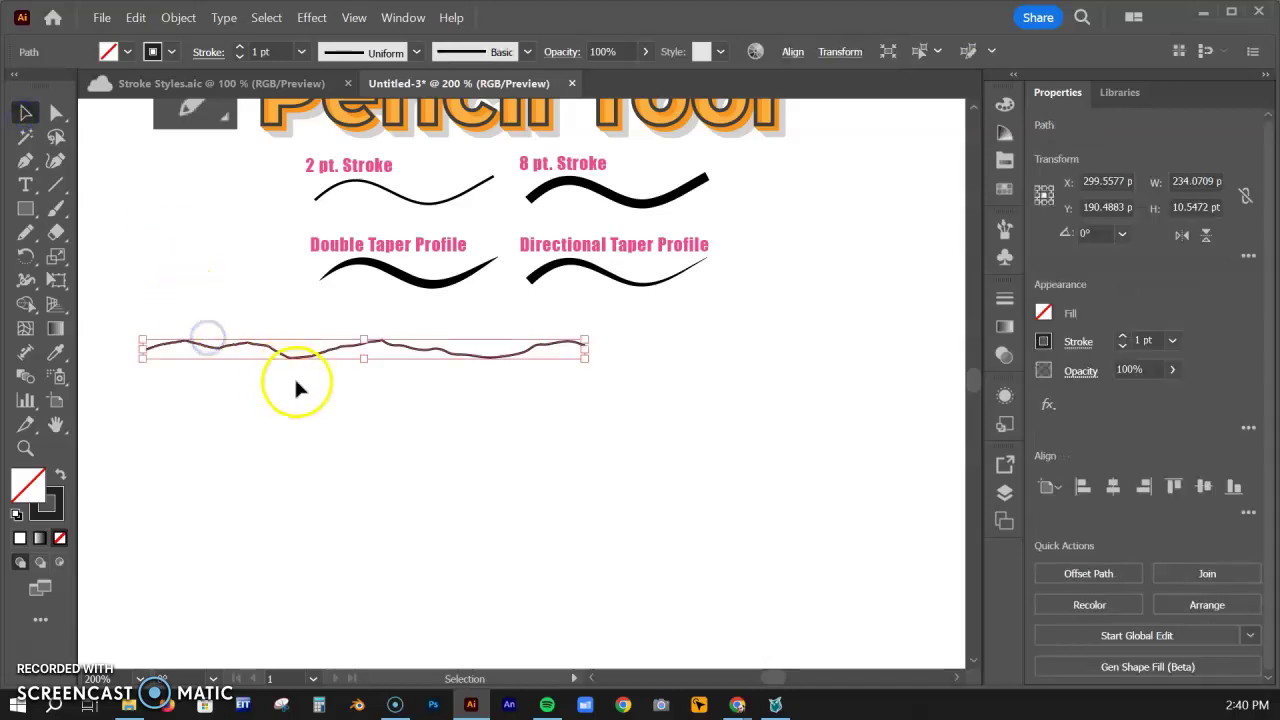
left_click(54, 114)
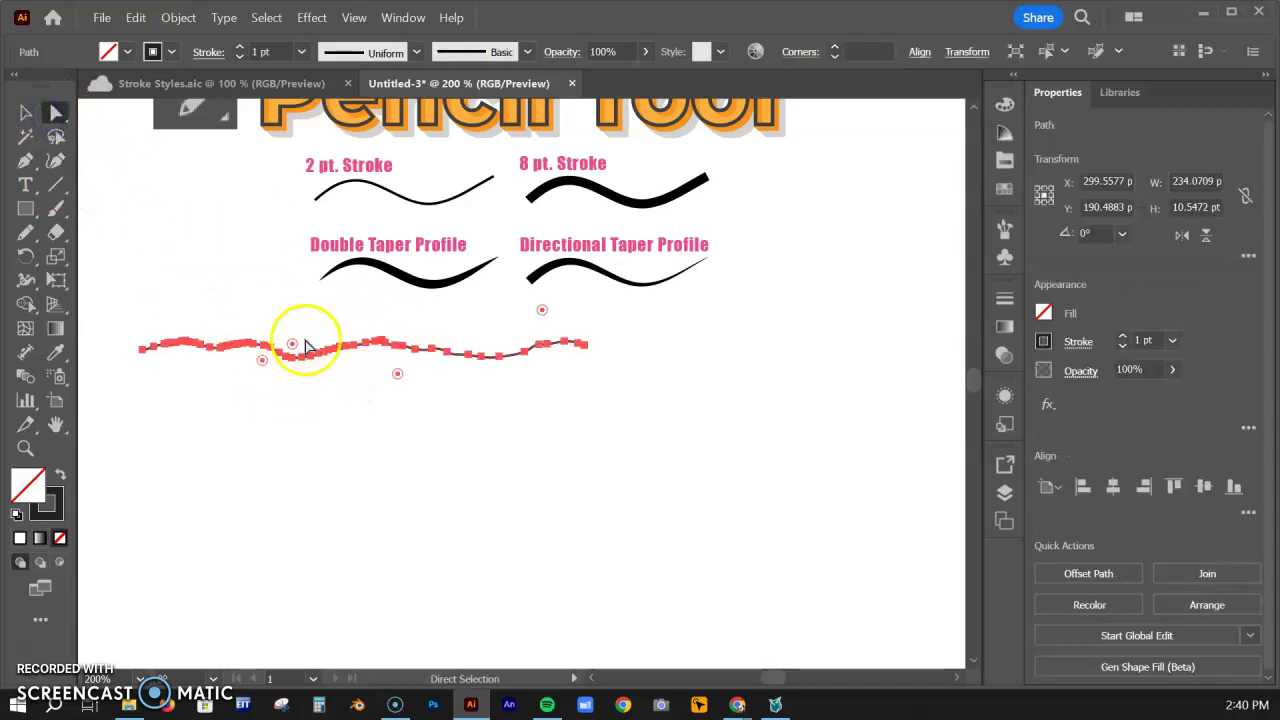
left_click(465, 397)
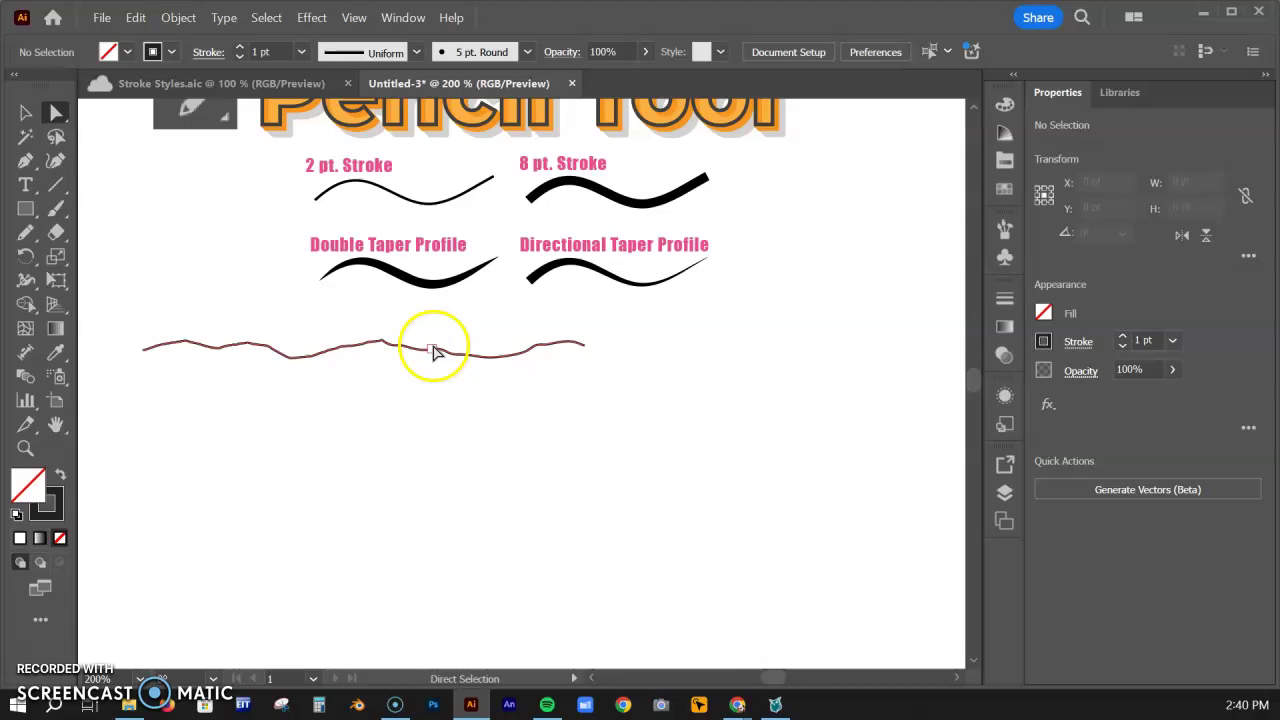
scroll(437, 360, "up", 1)
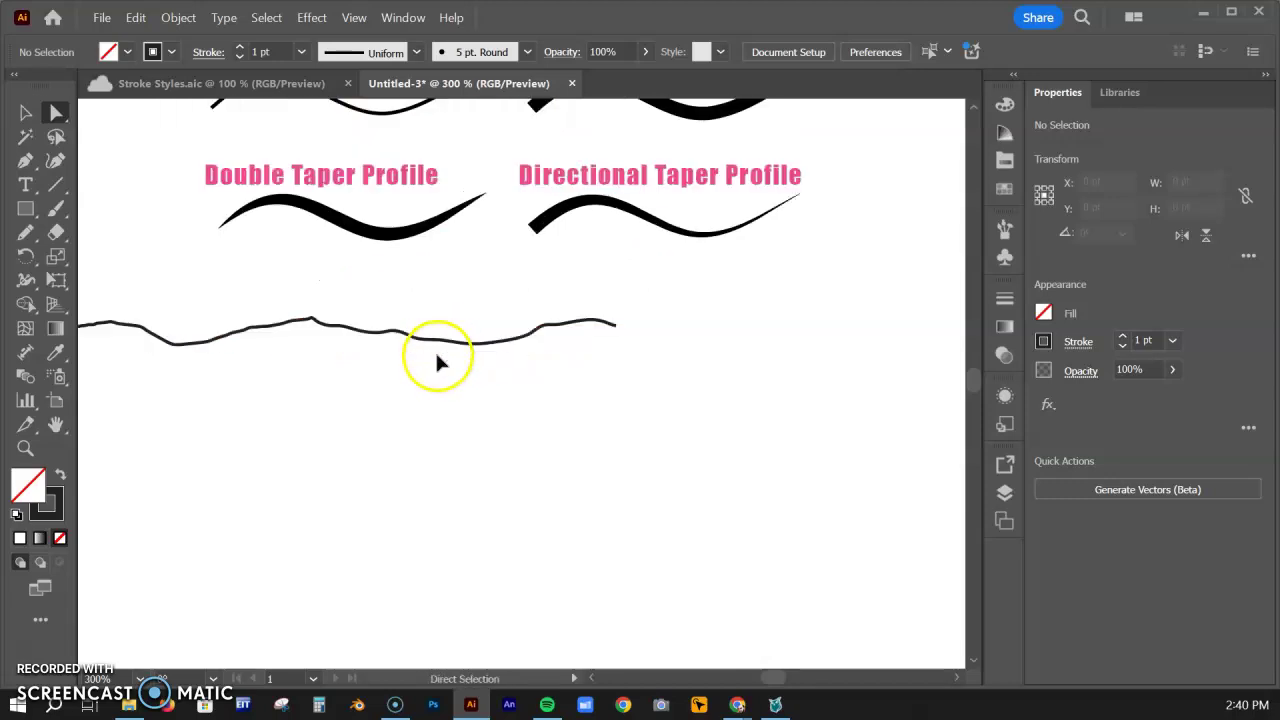
scroll(473, 367, "up", 1)
left_click_drag(473, 367, 476, 370)
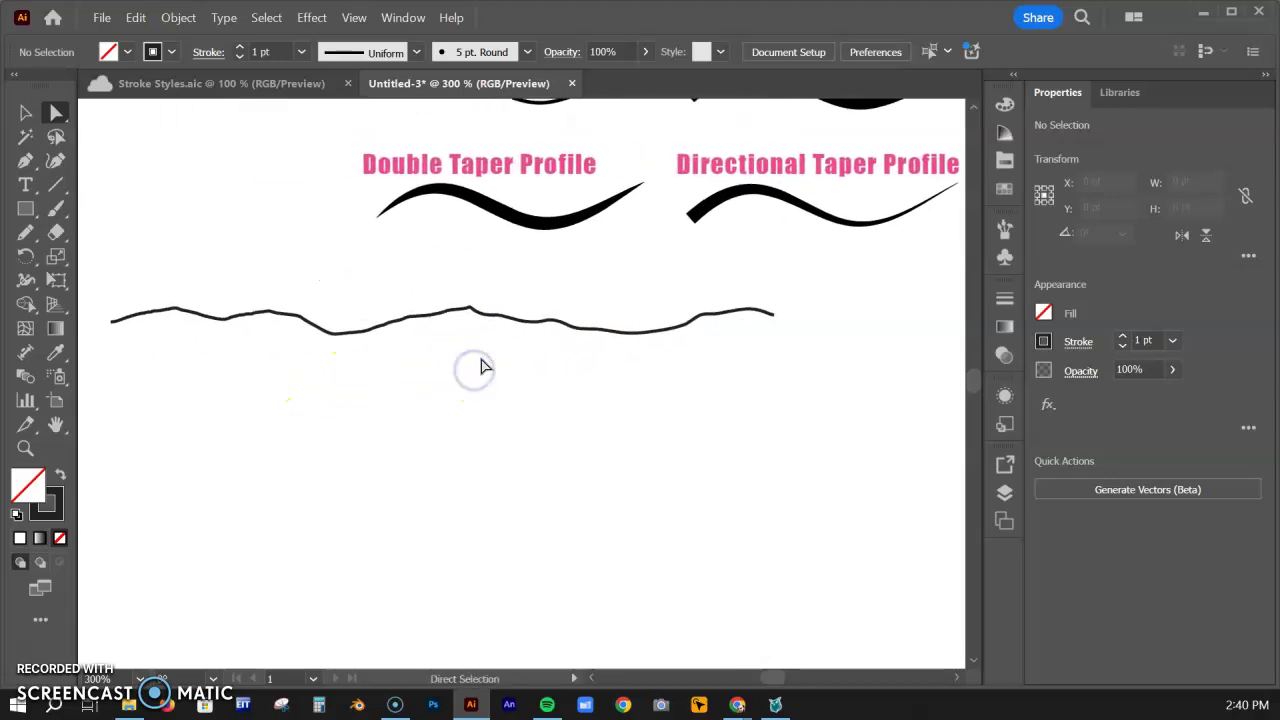
Set pencil fidelity to Smooth with Keep selected on, then draw a smooth line below the jagged one.
left_click(26, 232)
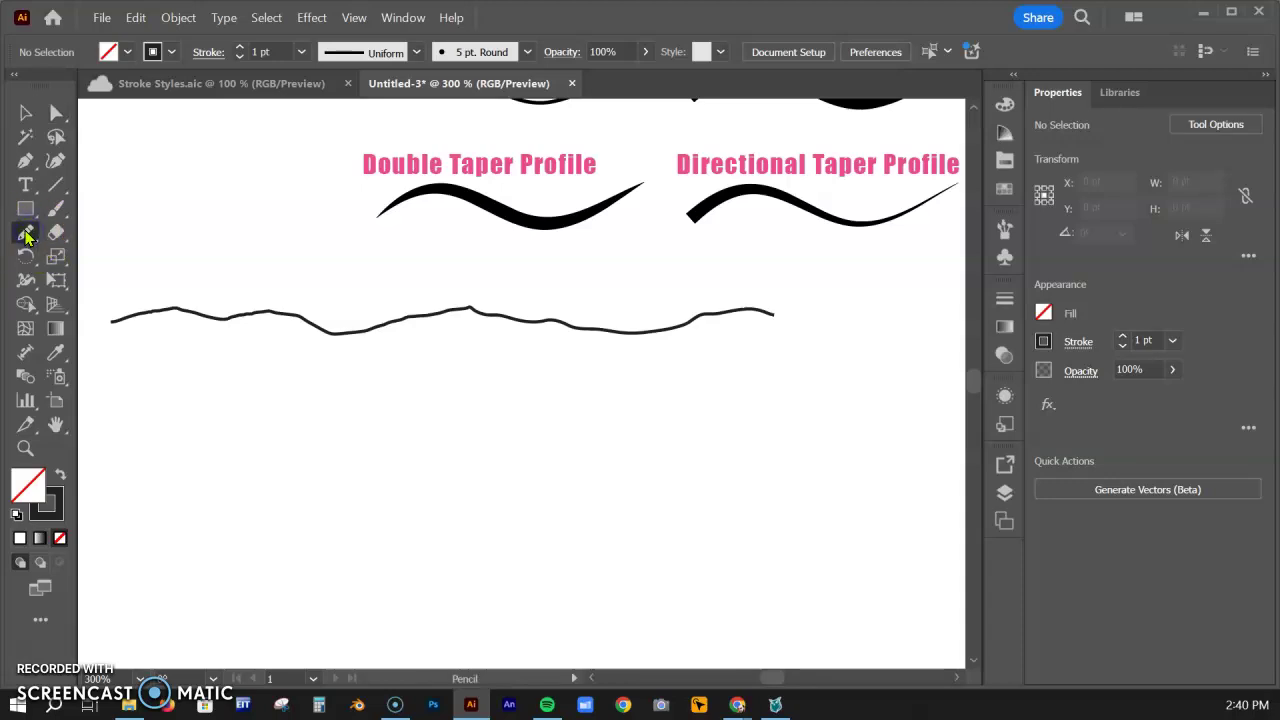
double_click(26, 232)
left_click(821, 288)
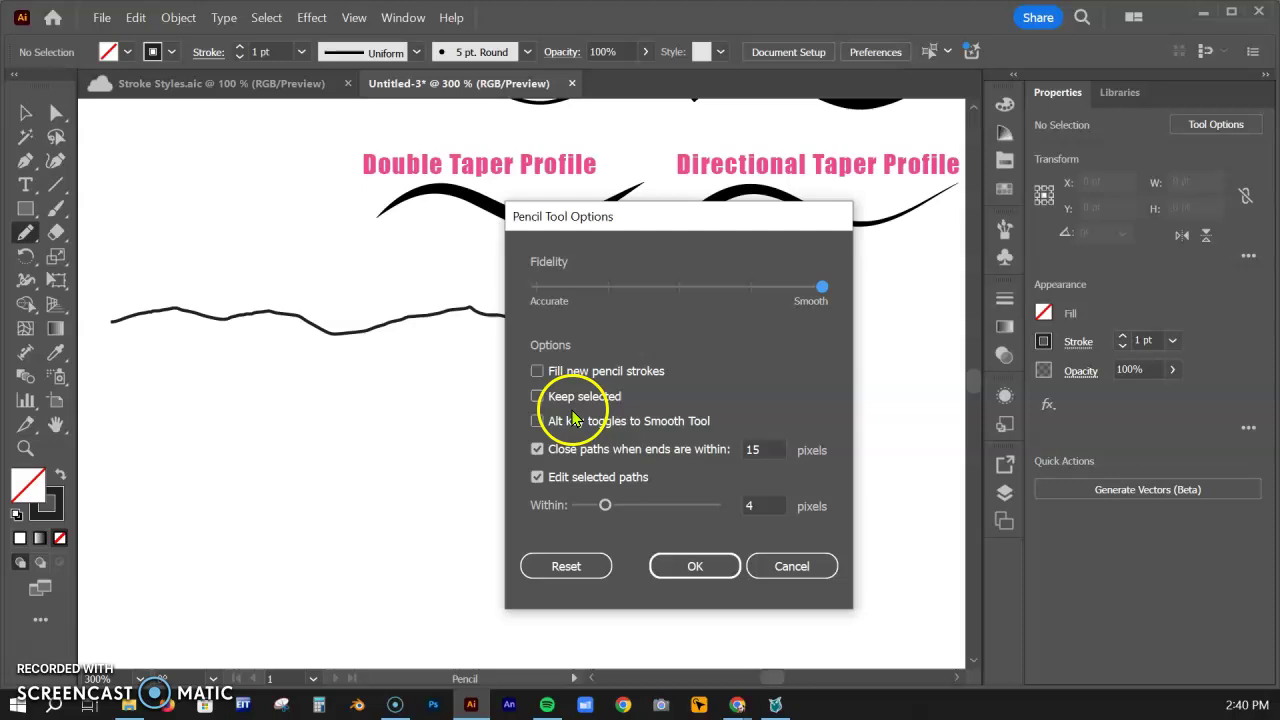
left_click(576, 398)
left_click(706, 565)
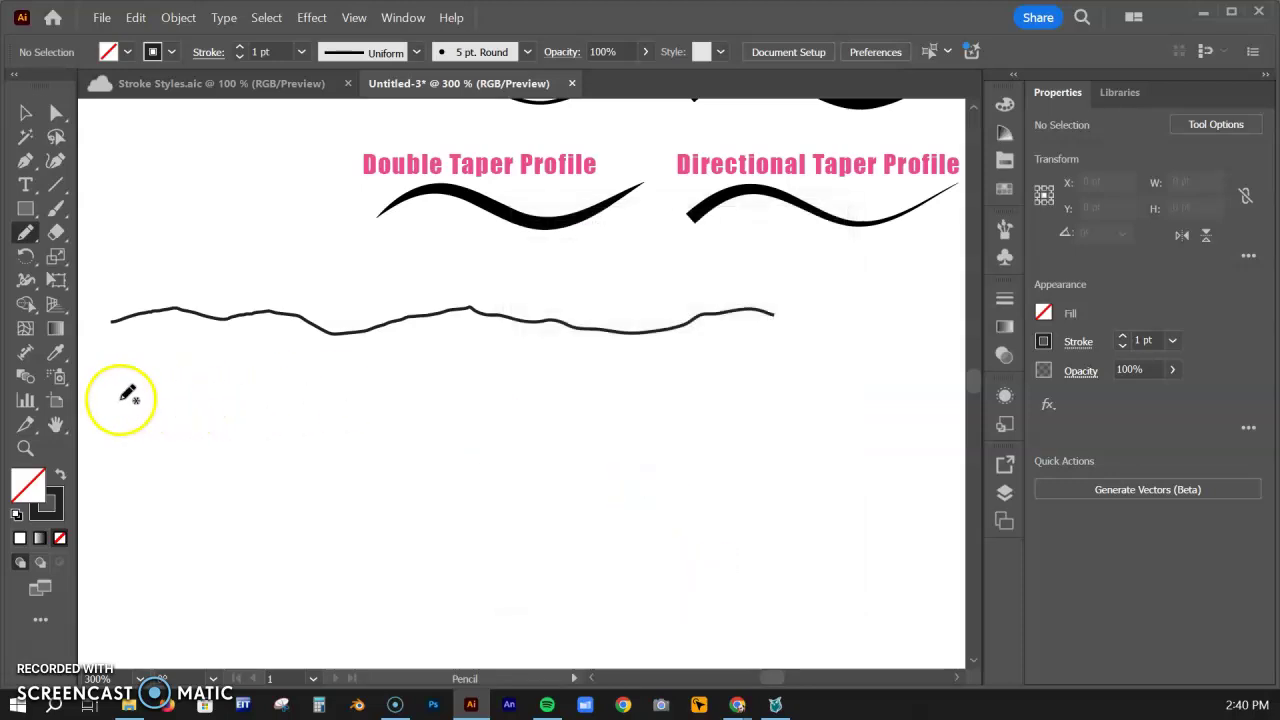
left_click_drag(118, 399, 121, 400)
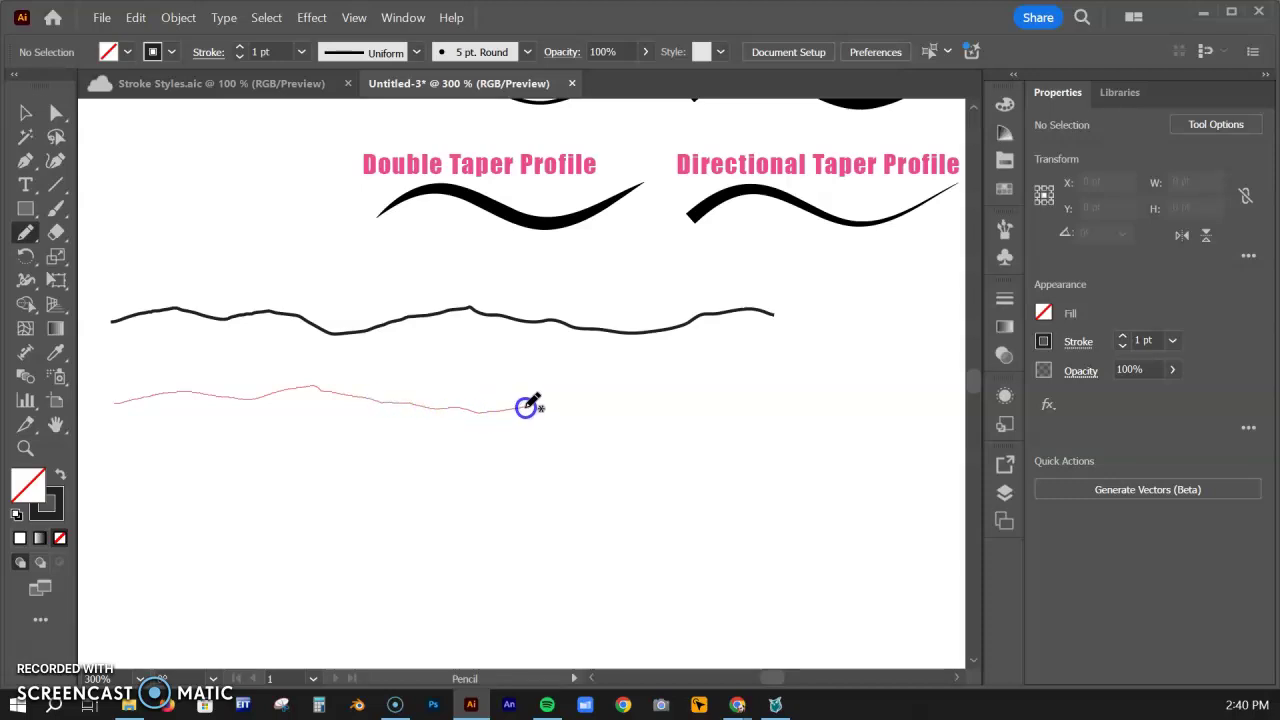
left_click_drag(850, 403, 895, 425)
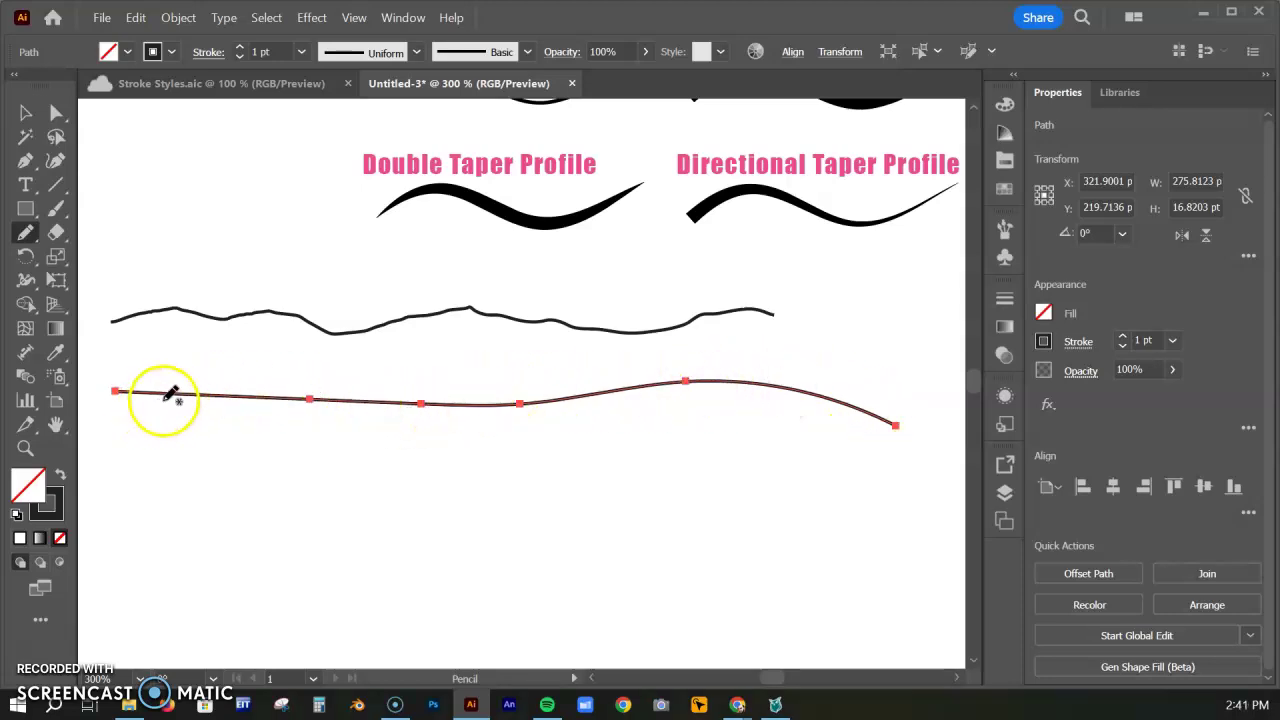
Set fidelity just short of Smooth and enable Fill new pencil strokes and Alt key toggles to Smooth Tool.
double_click(26, 236)
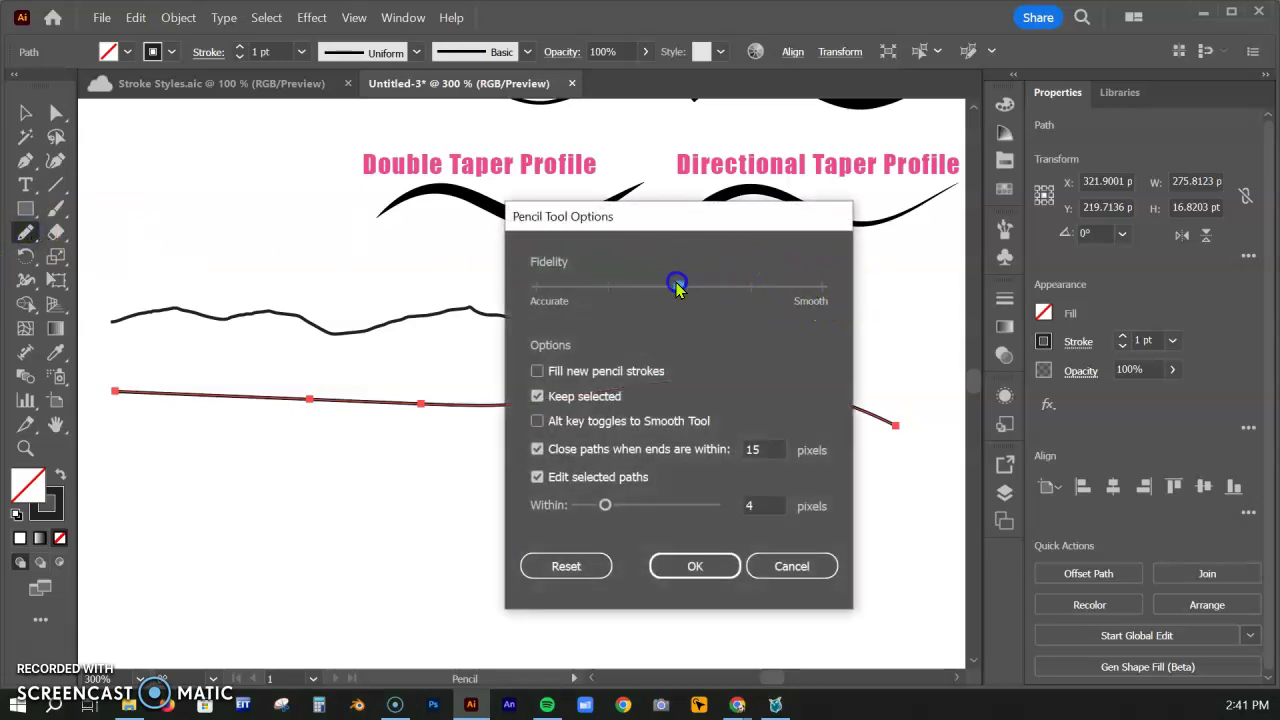
left_click_drag(677, 287, 756, 288)
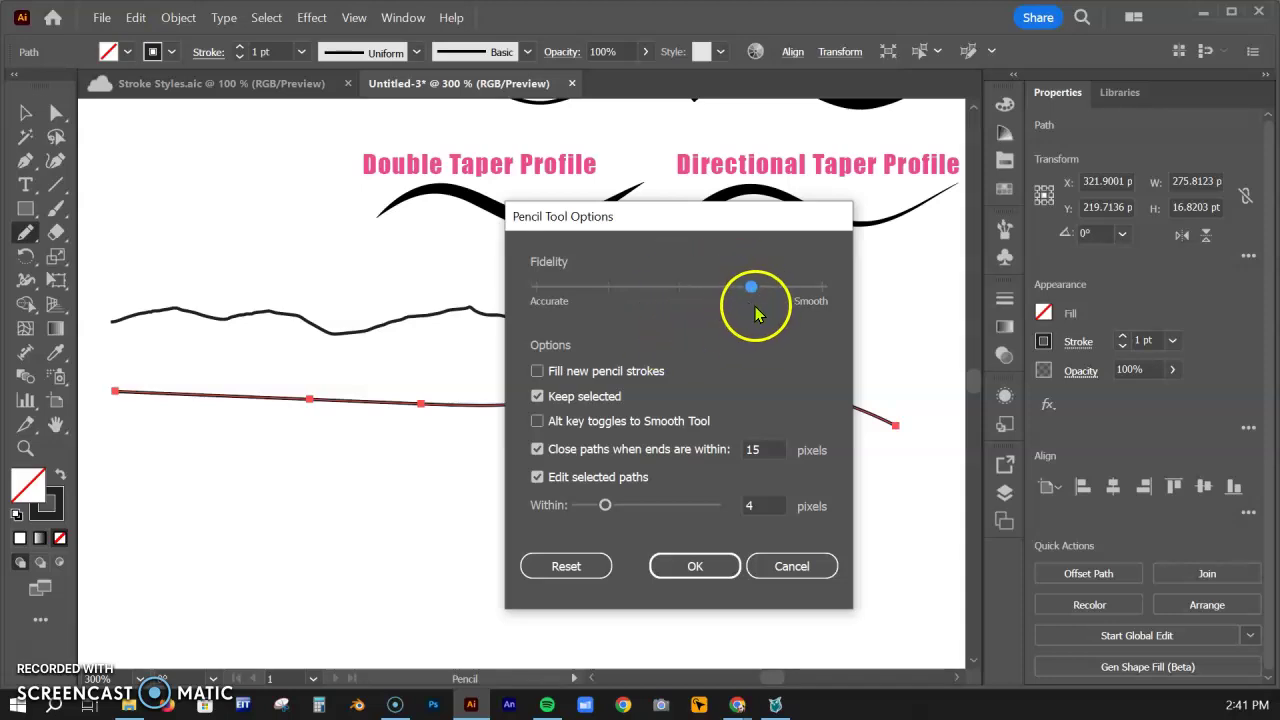
left_click(573, 373)
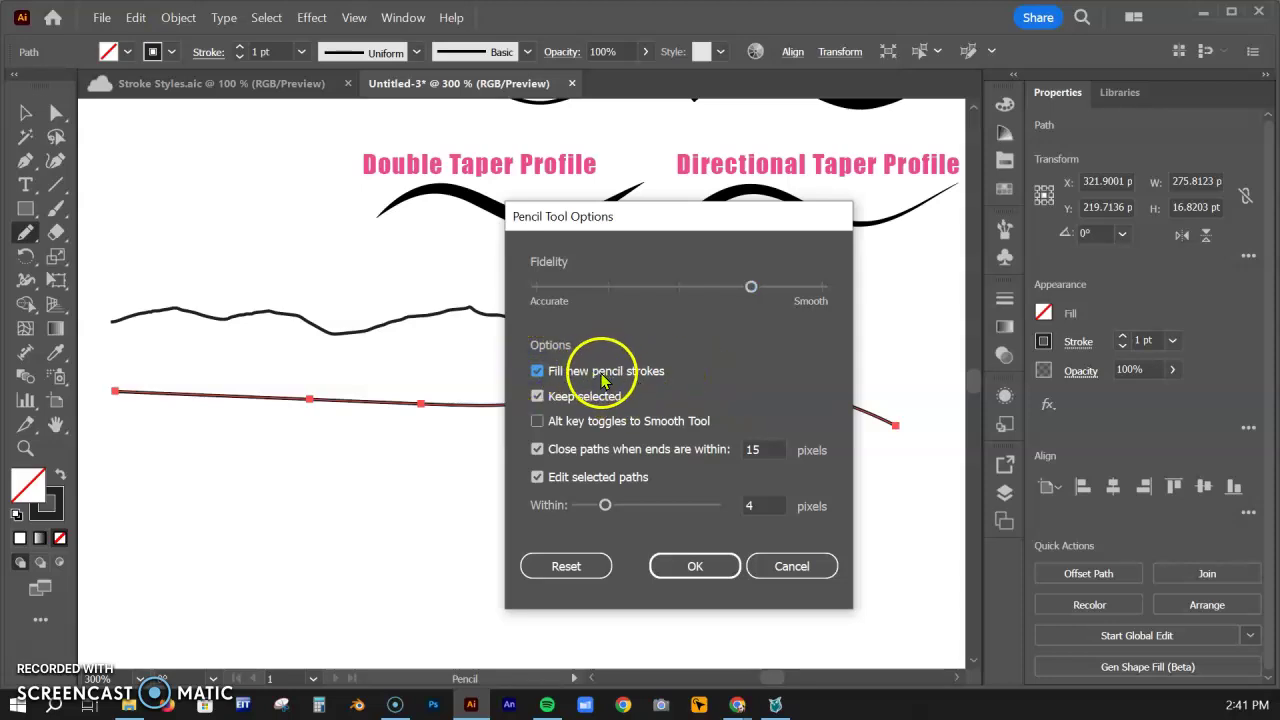
left_click(538, 422)
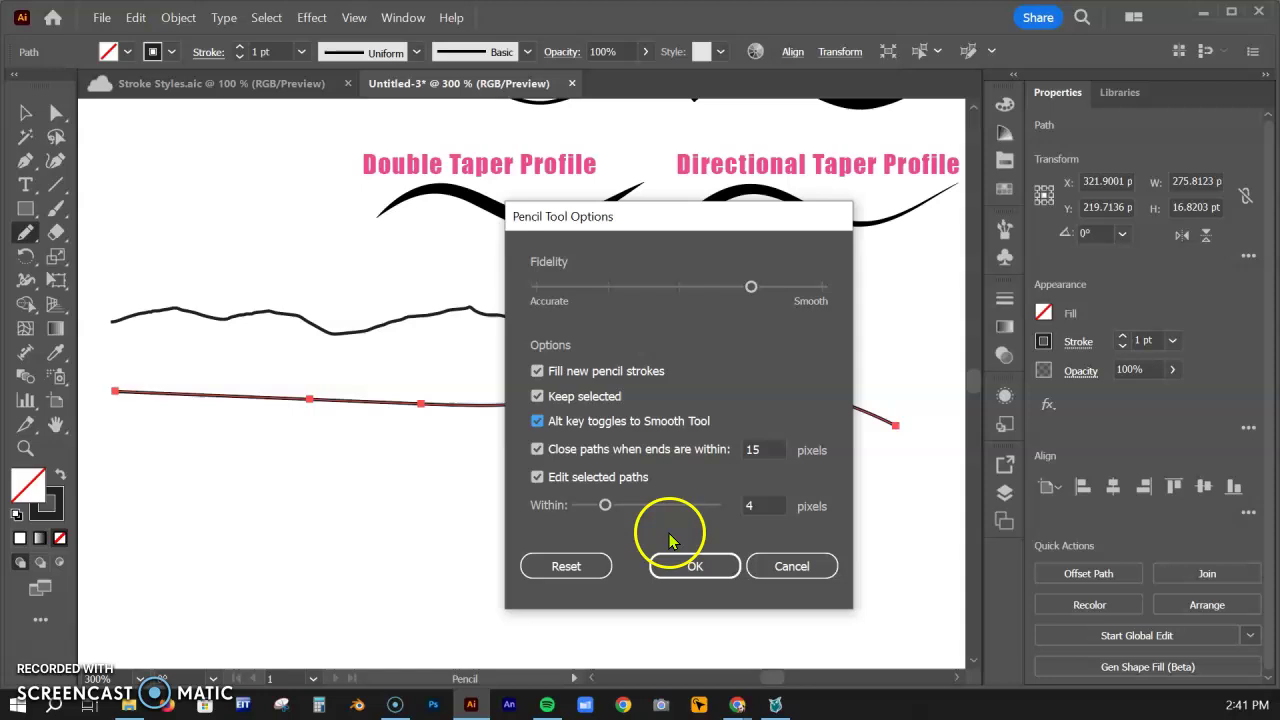
left_click(707, 568)
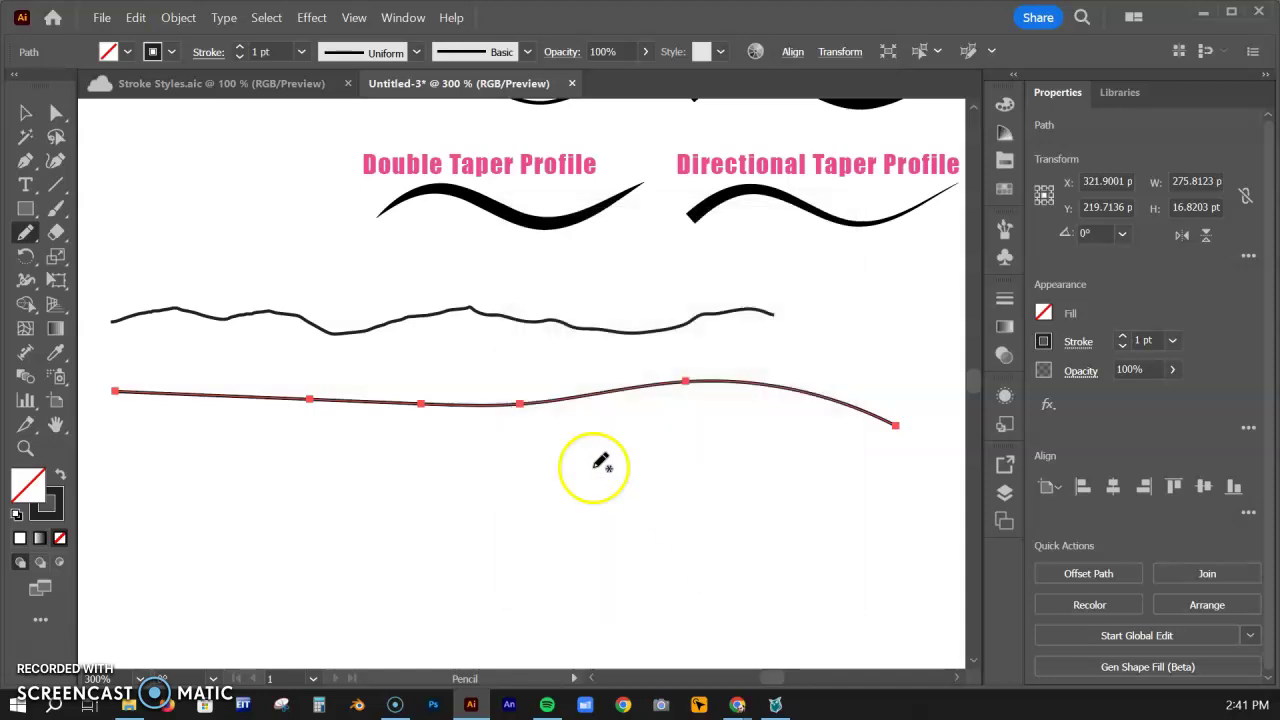
Draw a wavy S-shaped curve below the lines and change its stroke to 5 pt, then 2 pt.
mouse_move(314, 500)
left_mouse_down()
mouse_move(401, 388)
mouse_move(380, 363)
left_mouse_up()
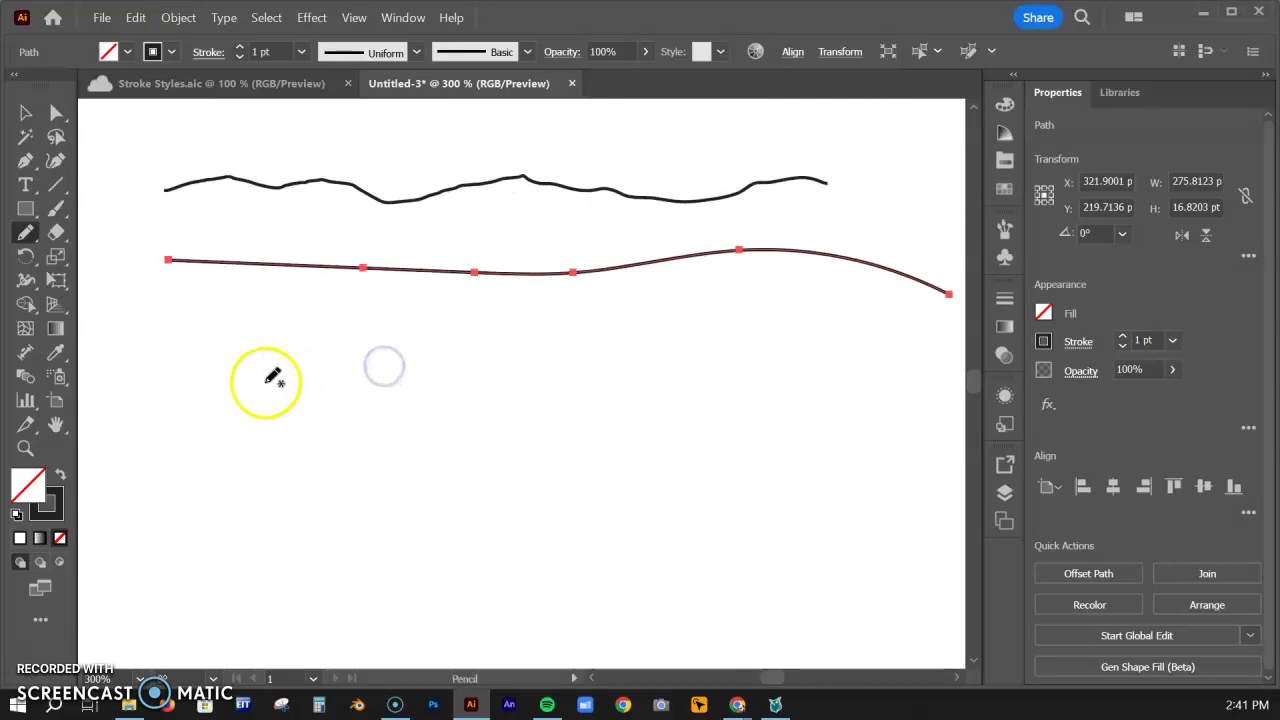
left_click(138, 423)
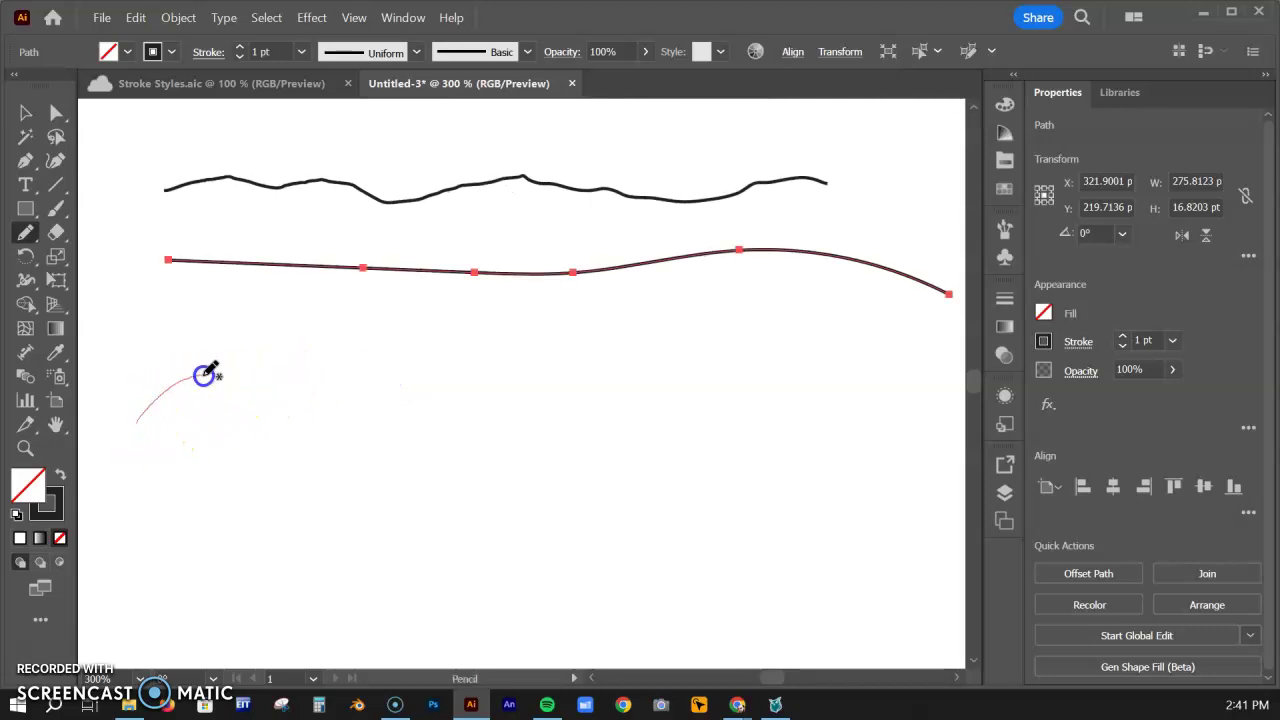
left_click_drag(530, 378, 544, 354)
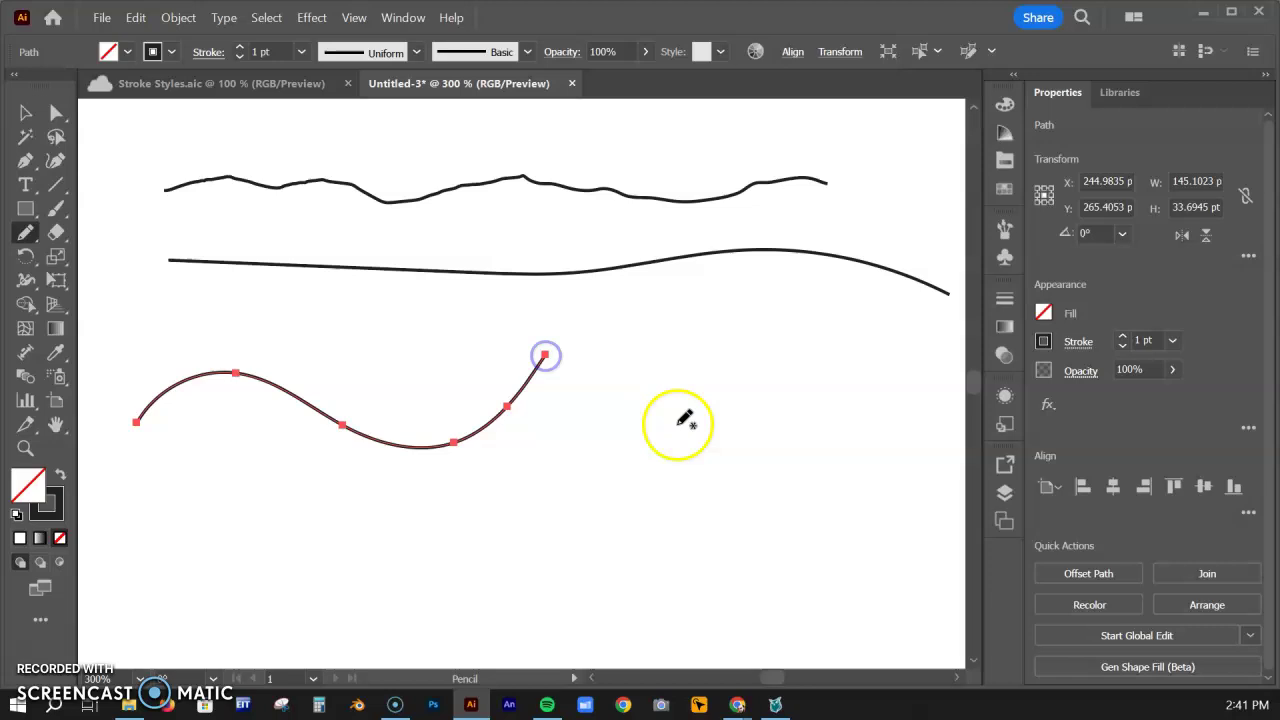
left_click(1122, 336)
left_click(1122, 336)
left_click(1122, 336)
left_click(1122, 336)
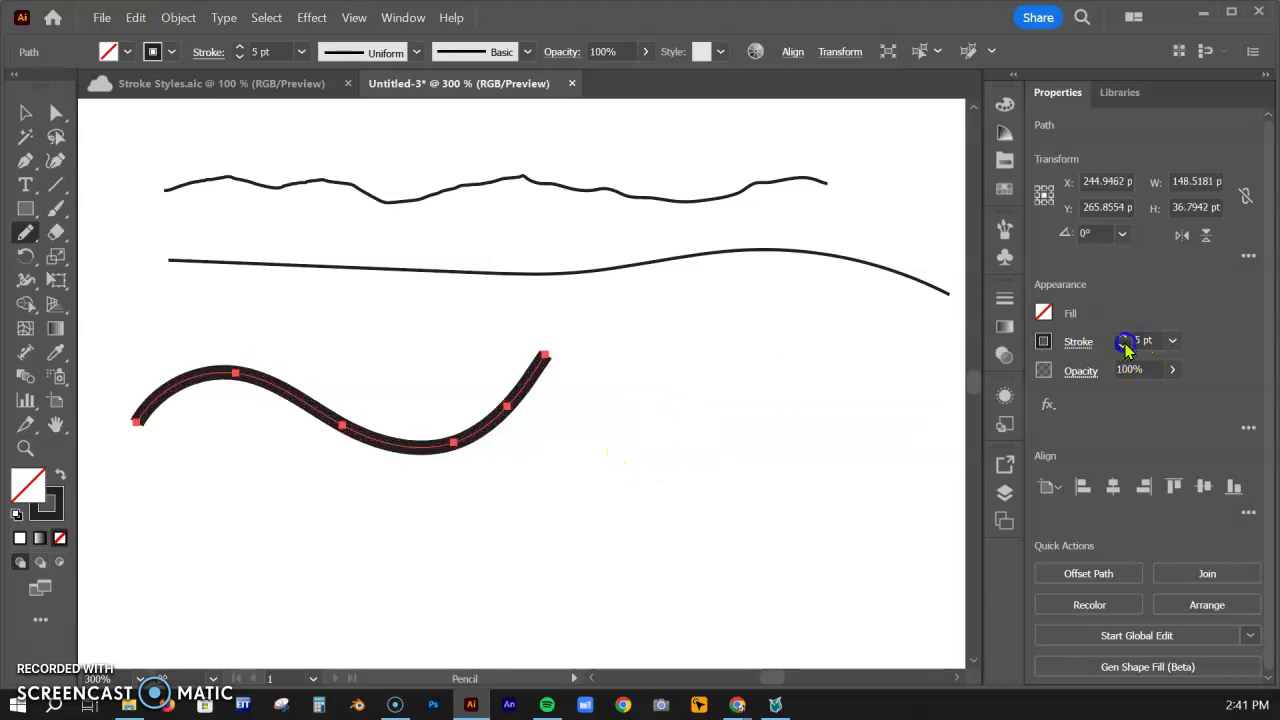
left_click(1124, 345)
left_click(1124, 345)
left_click(1124, 345)
Swap fill and stroke twice so the curve stays a black outline with no fill.
left_click_drag(360, 509, 351, 342)
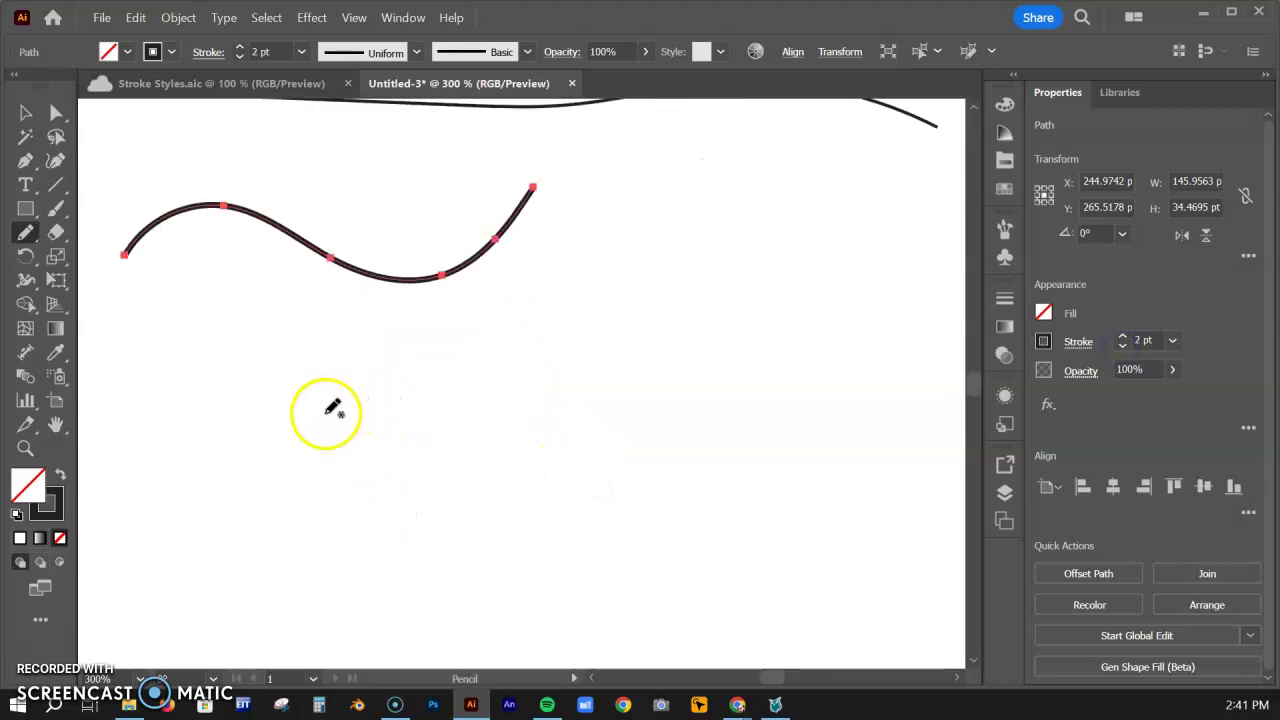
left_click(60, 479)
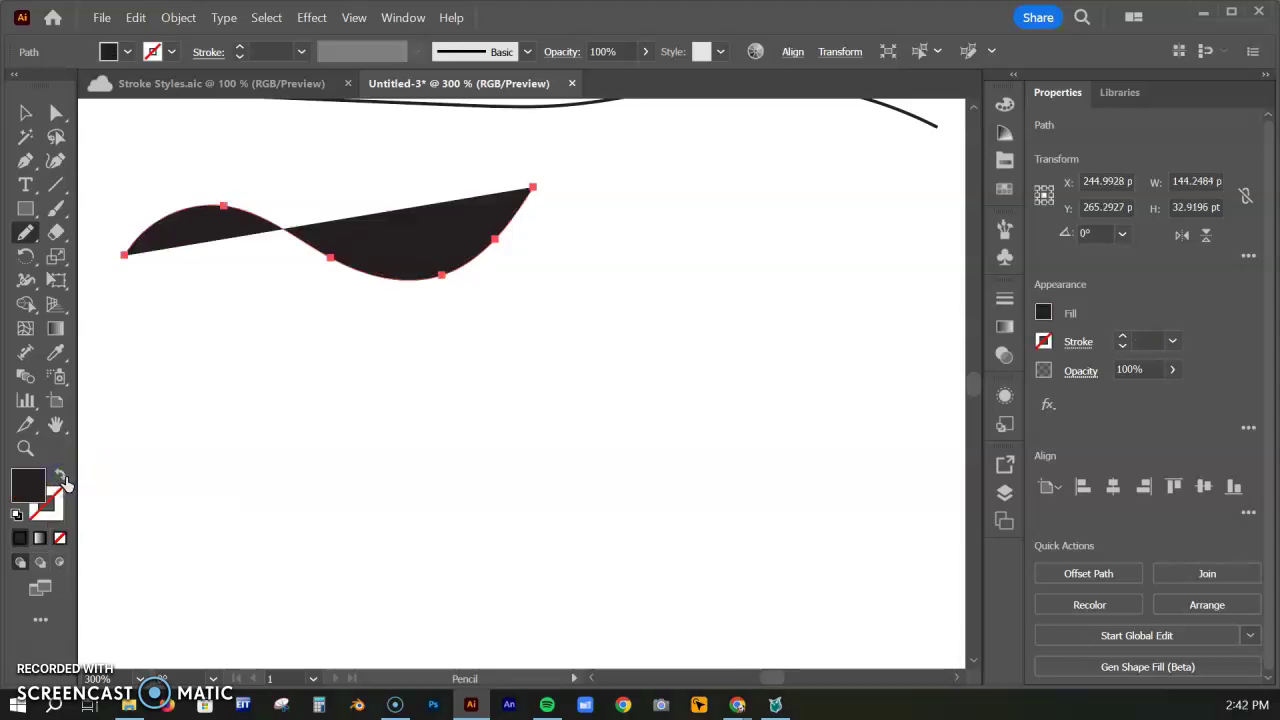
left_click(61, 479)
left_click(25, 113)
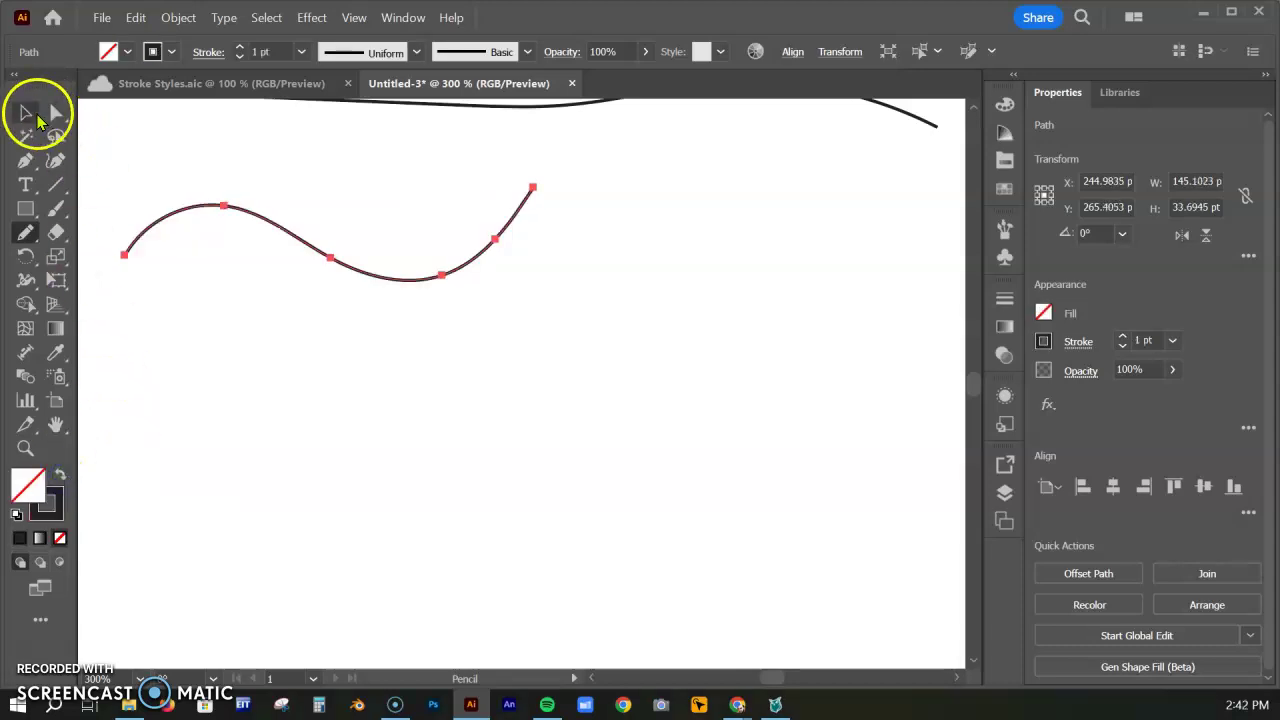
Draw a closed feather shape below the curve and make it solid black with no stroke.
left_click(250, 420)
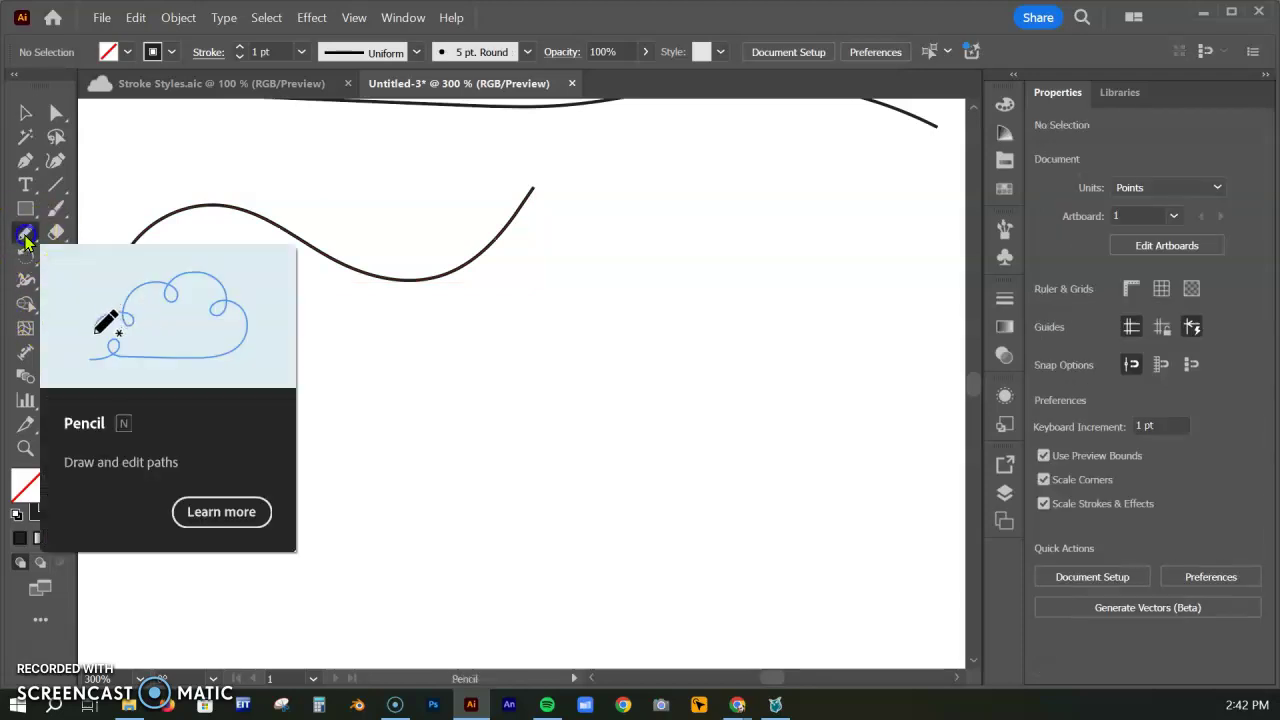
left_click(25, 235)
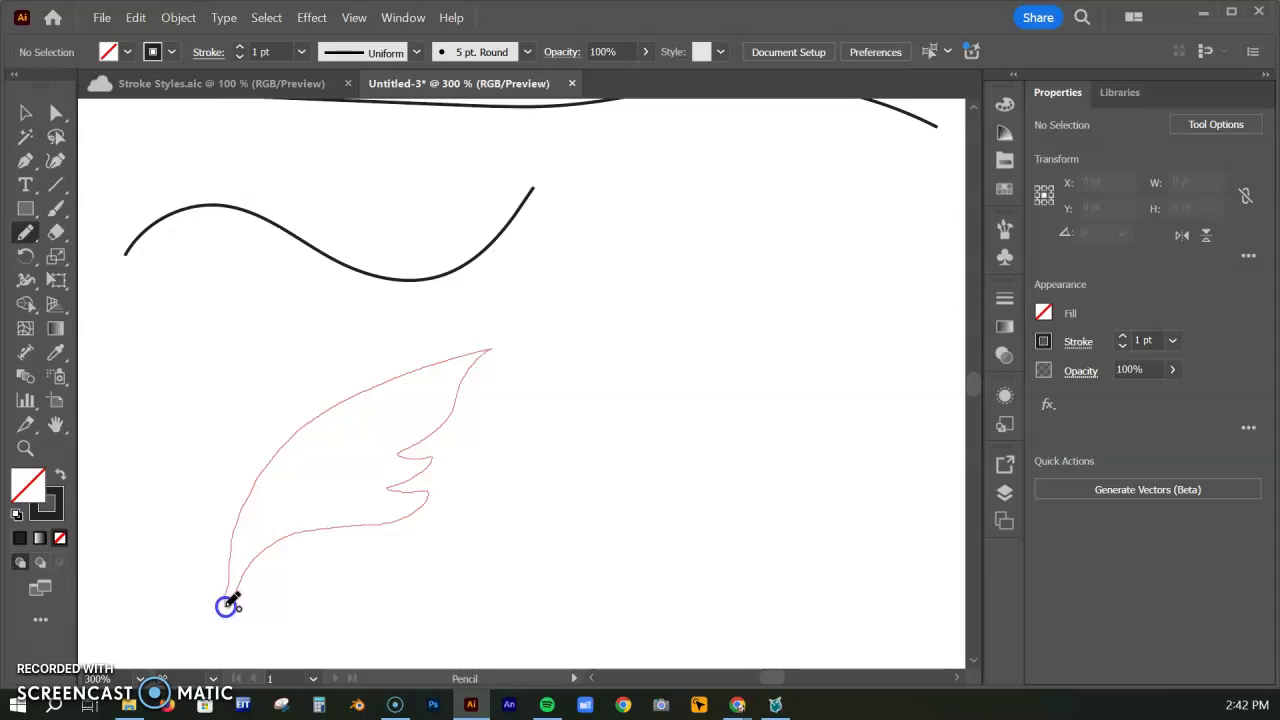
left_click_drag(228, 604, 228, 602)
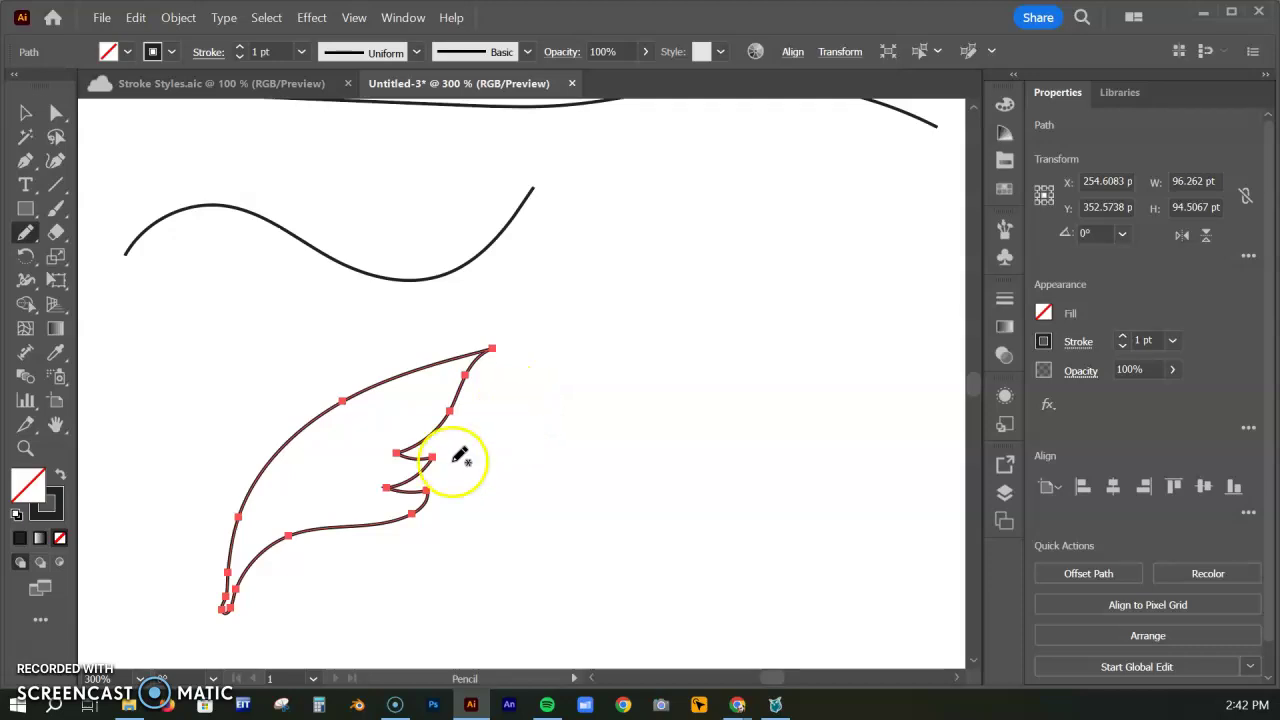
left_click(61, 478)
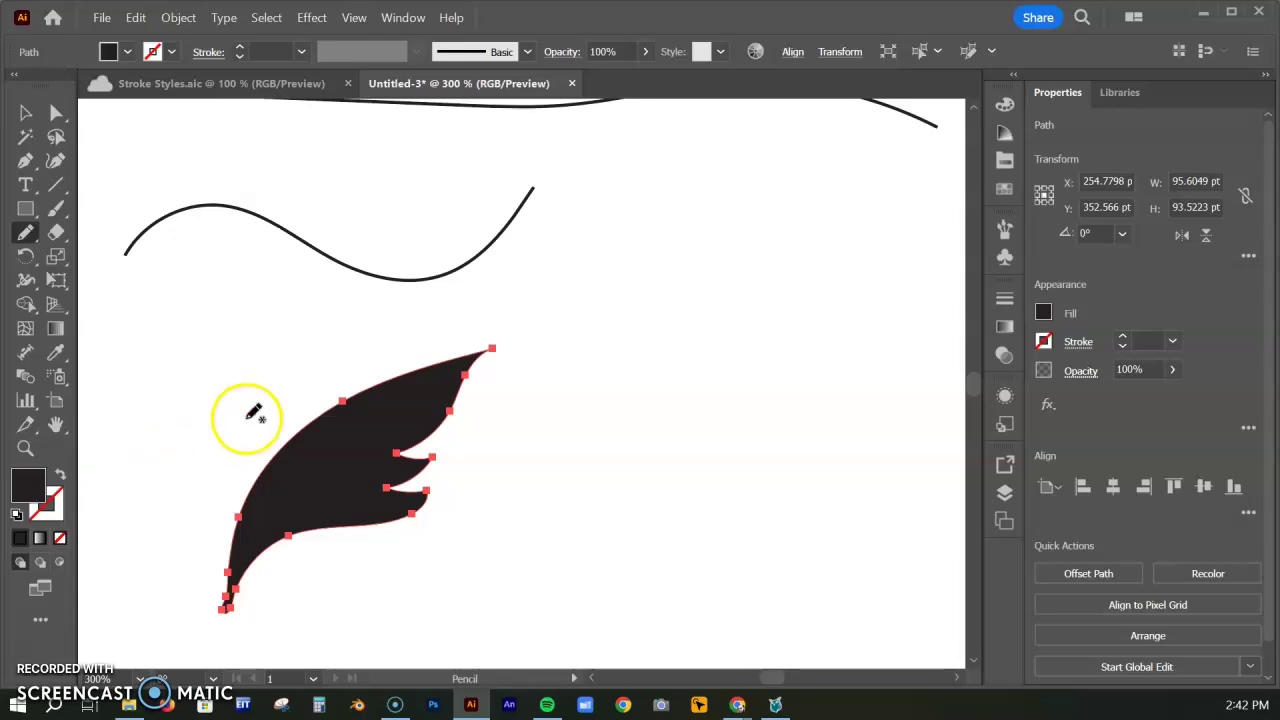
left_click(25, 112)
left_click(700, 400)
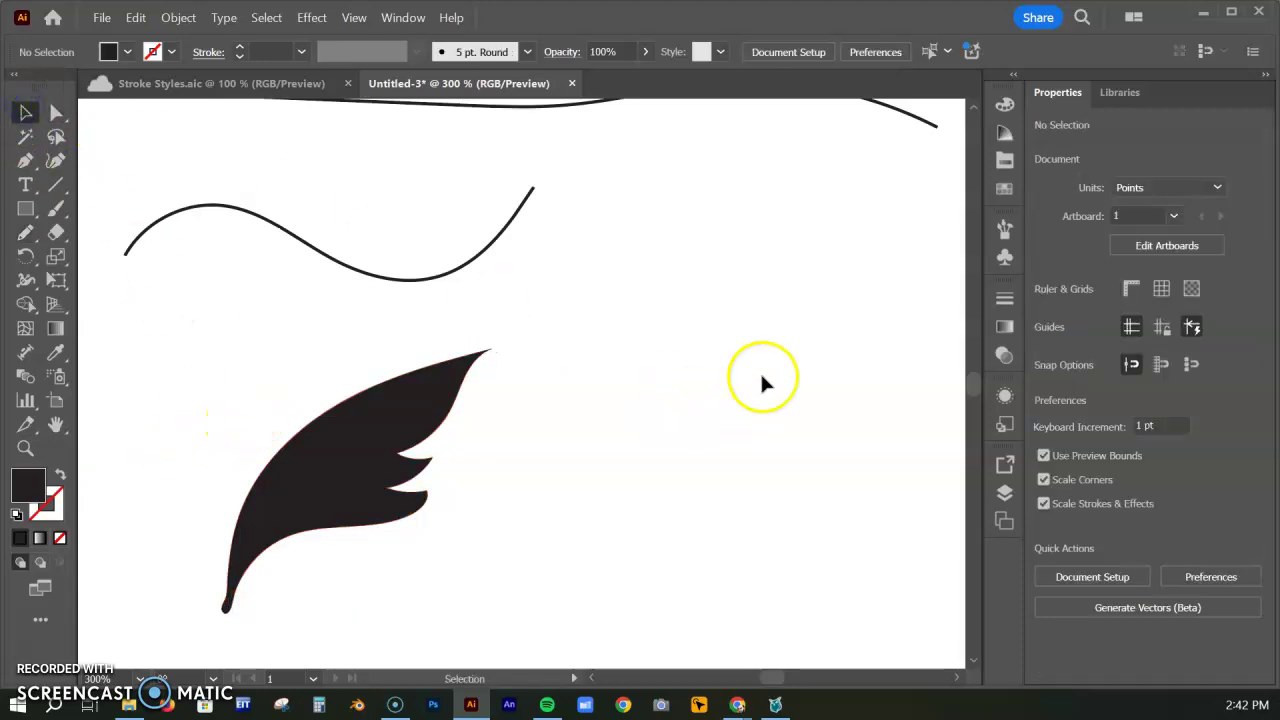
Set the fill colour to cyan blue from the Swatches panel.
left_click(1006, 189)
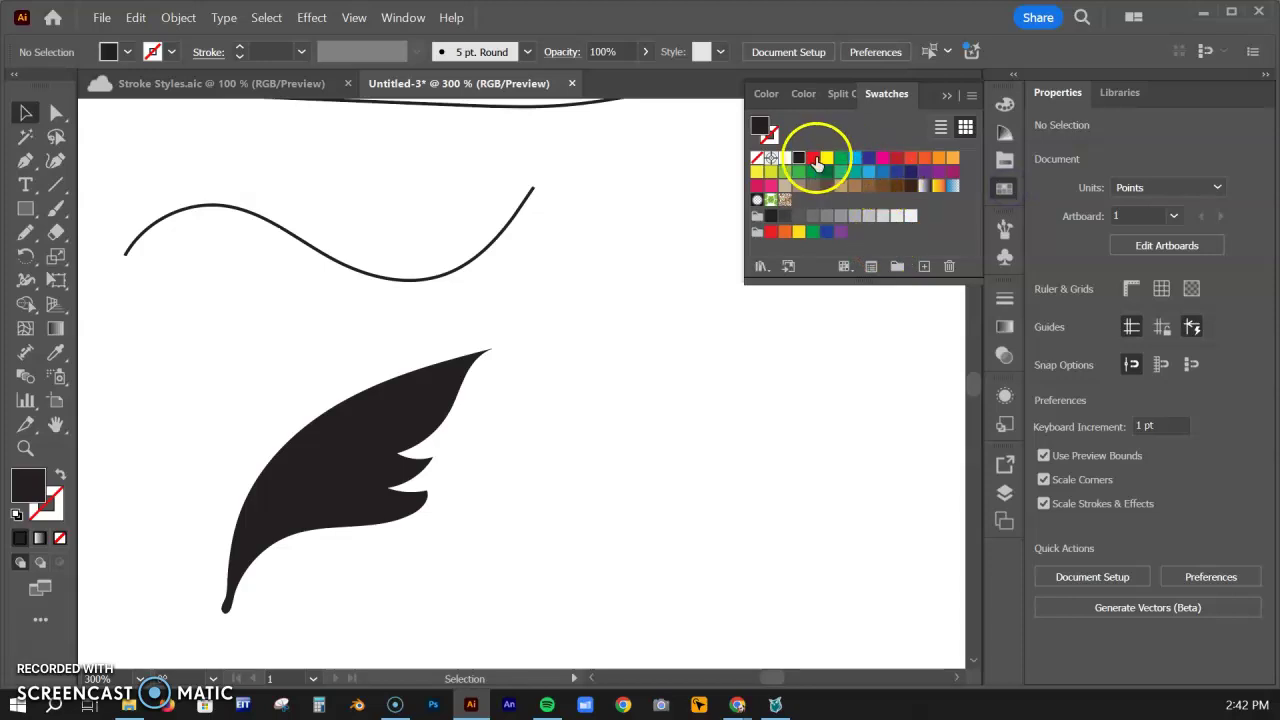
left_click(842, 160)
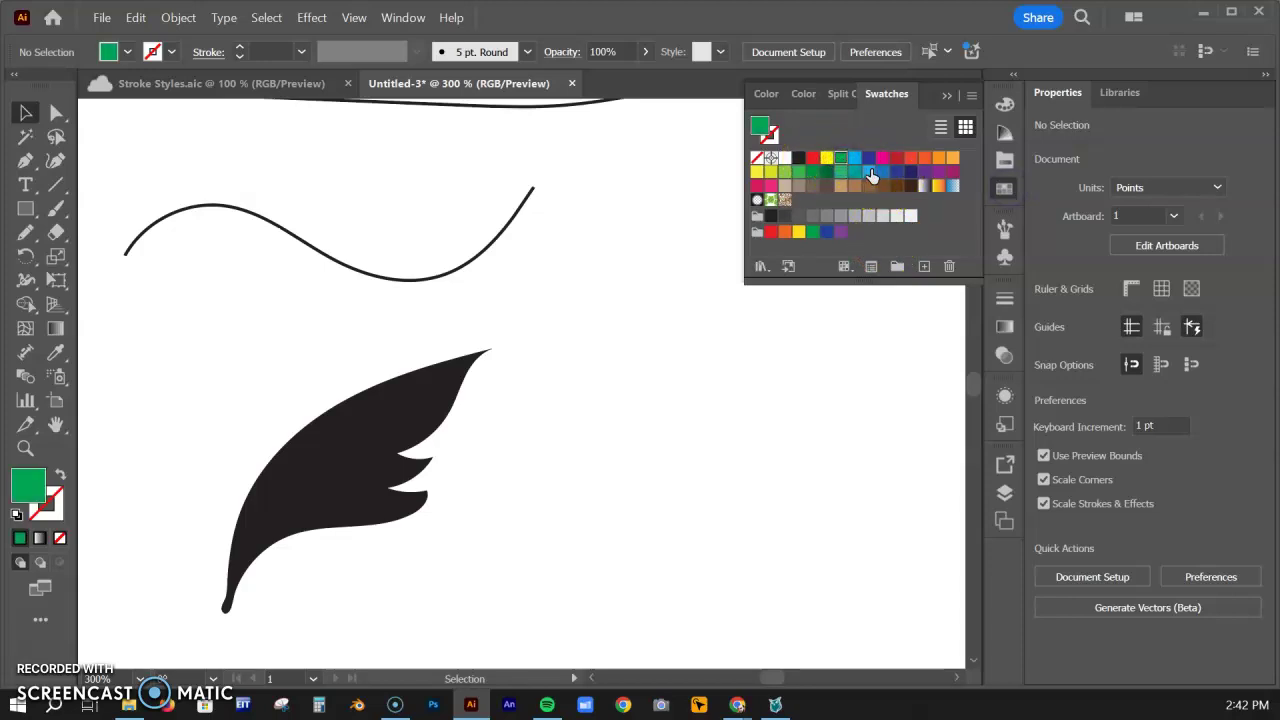
left_click(855, 159)
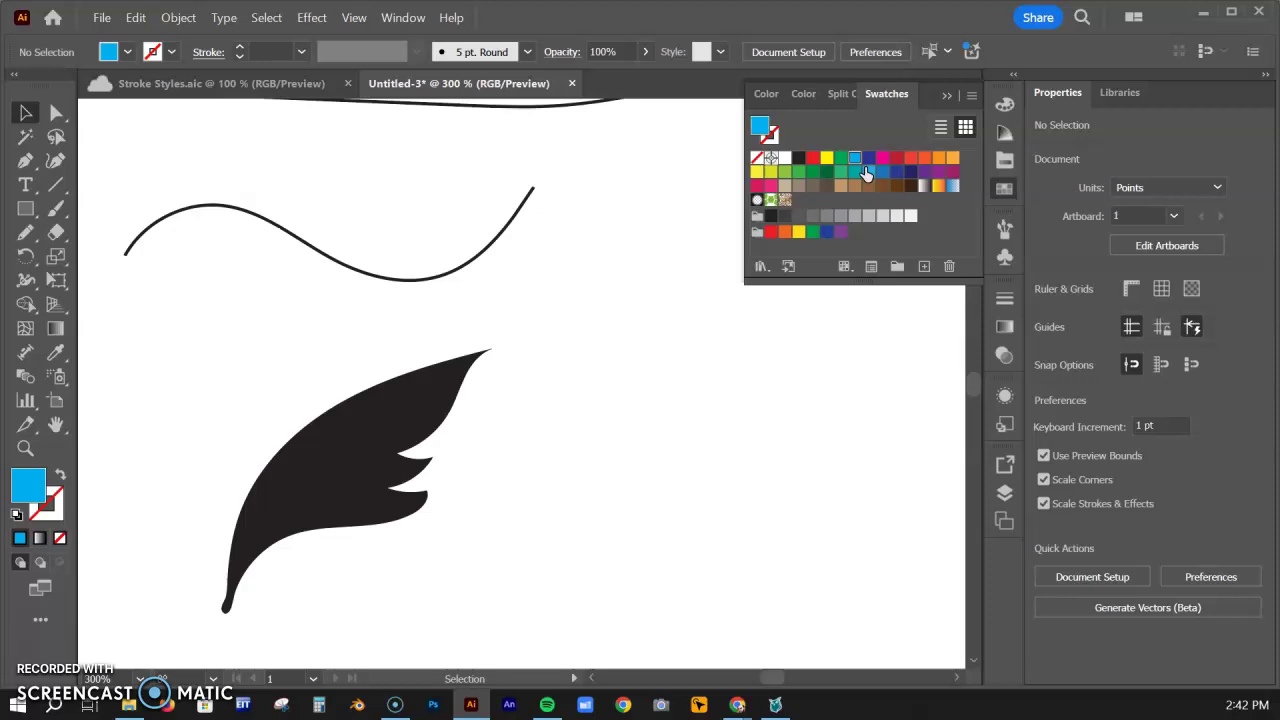
Draw a blue feather right of the black one and simplify its outline to about 19%.
left_click(25, 232)
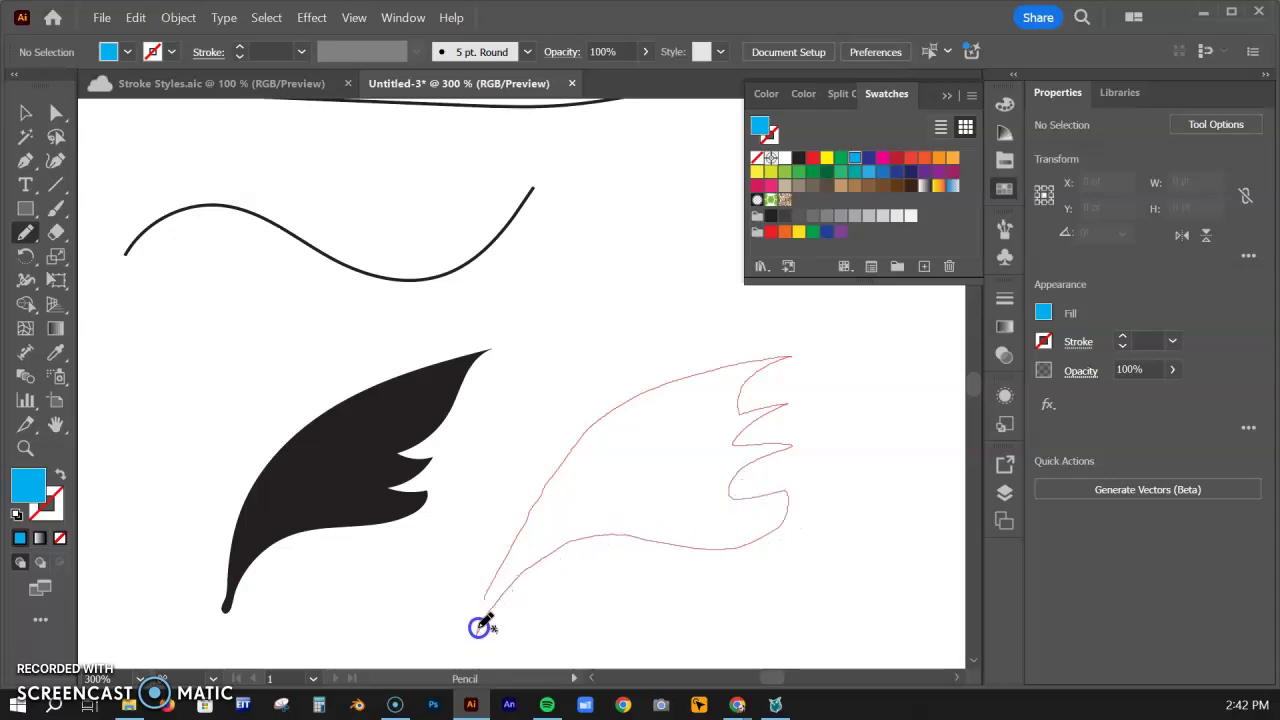
left_click_drag(484, 603, 486, 588)
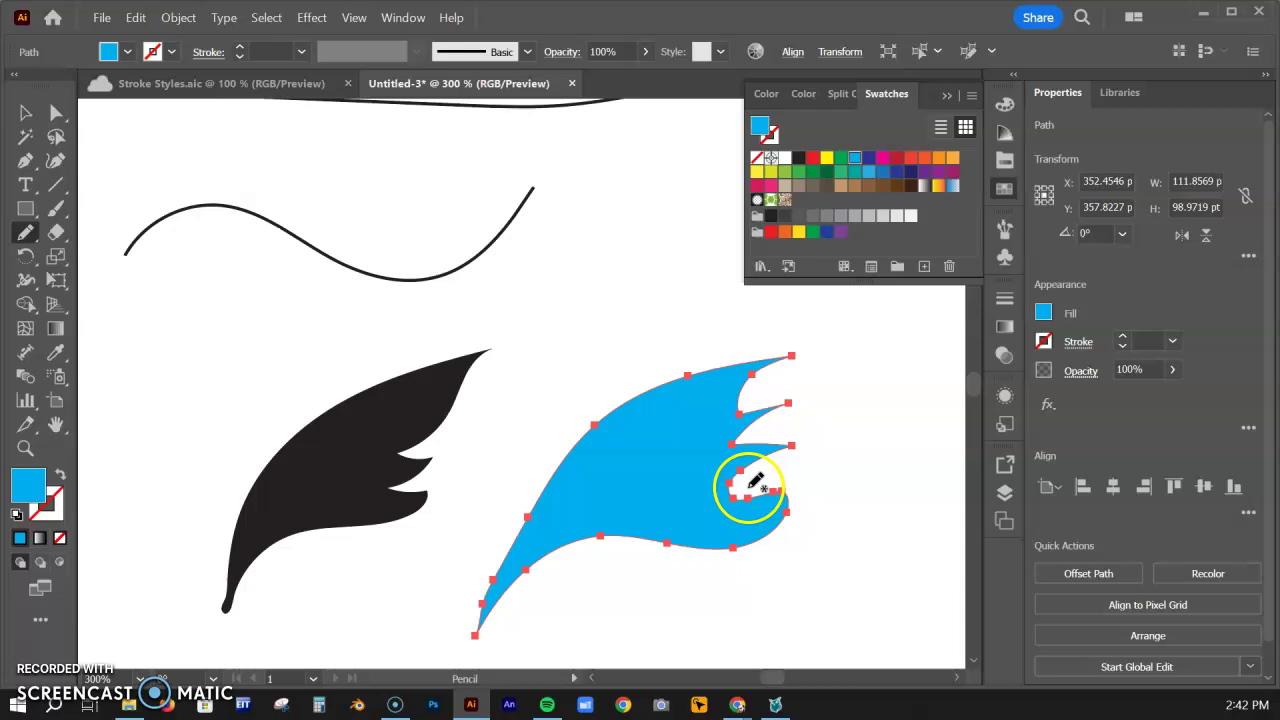
key("ctrl+alt+shift+s")
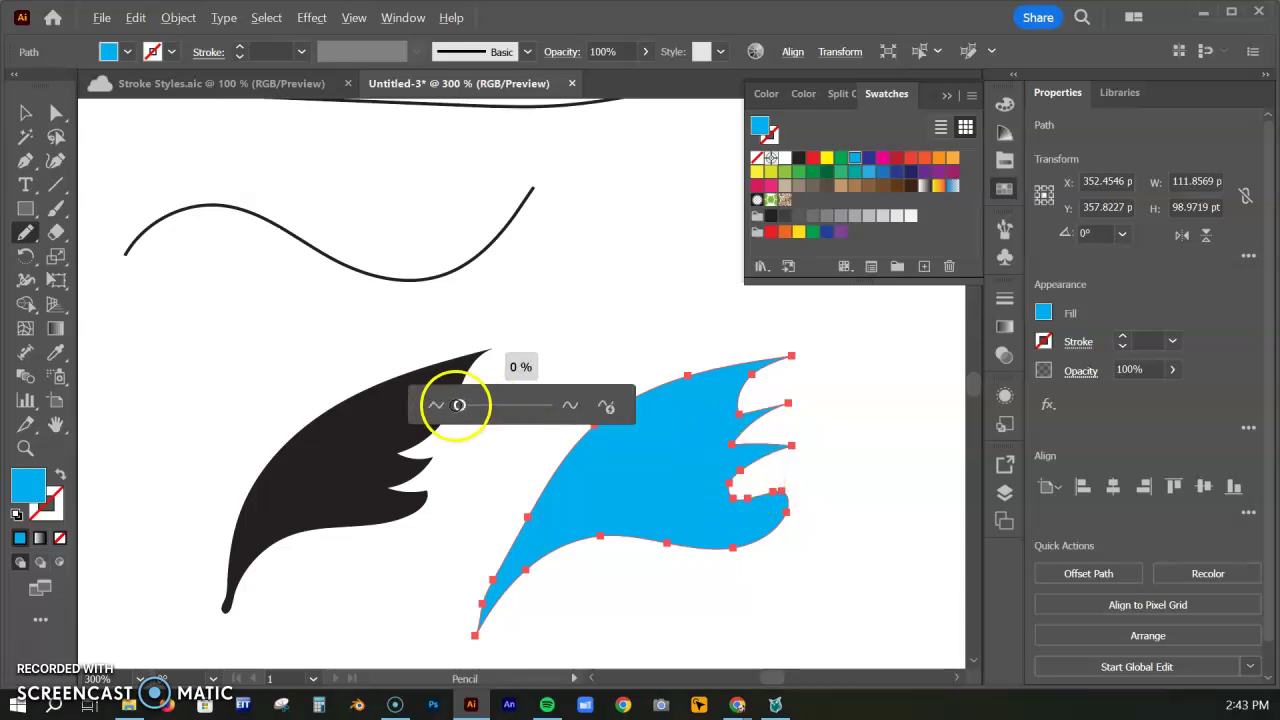
mouse_move(459, 405)
left_mouse_down()
mouse_move(532, 402)
mouse_move(463, 398)
left_mouse_up()
Select the jagged top line and smooth it into gentle waves with fewer anchor points.
left_click(523, 374)
mouse_move(459, 296)
left_mouse_down()
mouse_move(543, 434)
mouse_move(551, 509)
left_mouse_up()
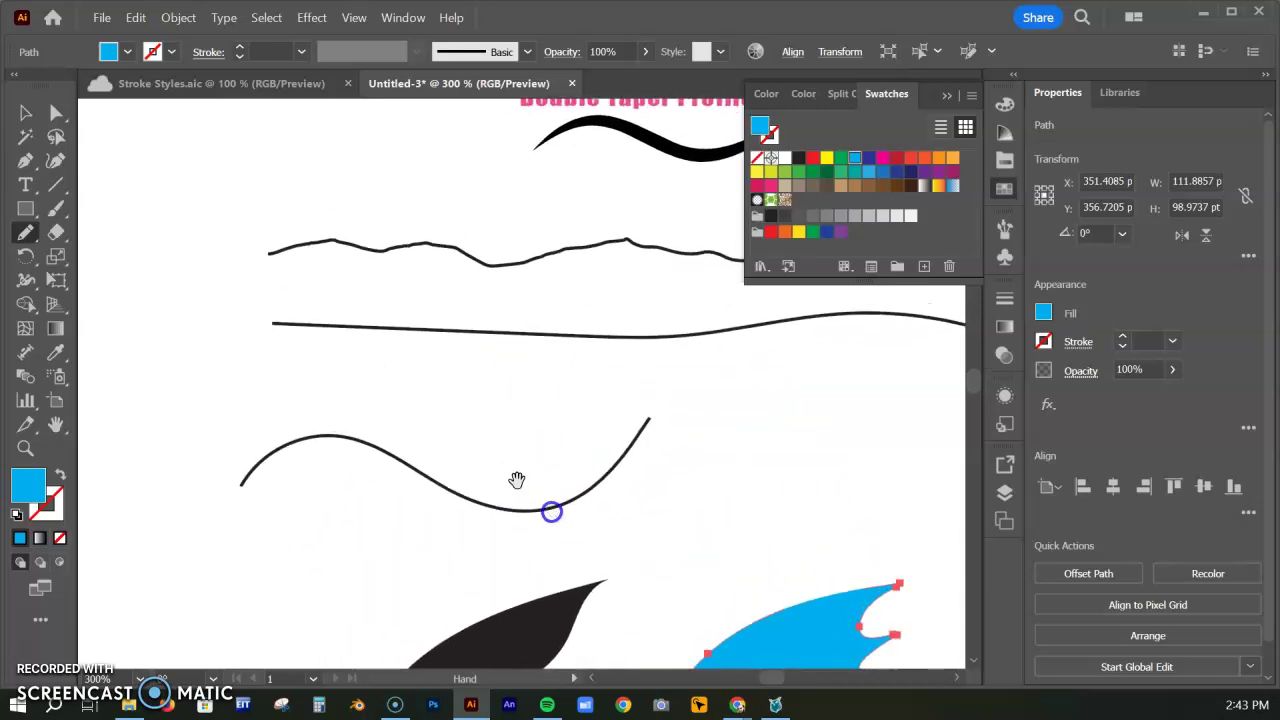
left_click(25, 113)
left_click(356, 245)
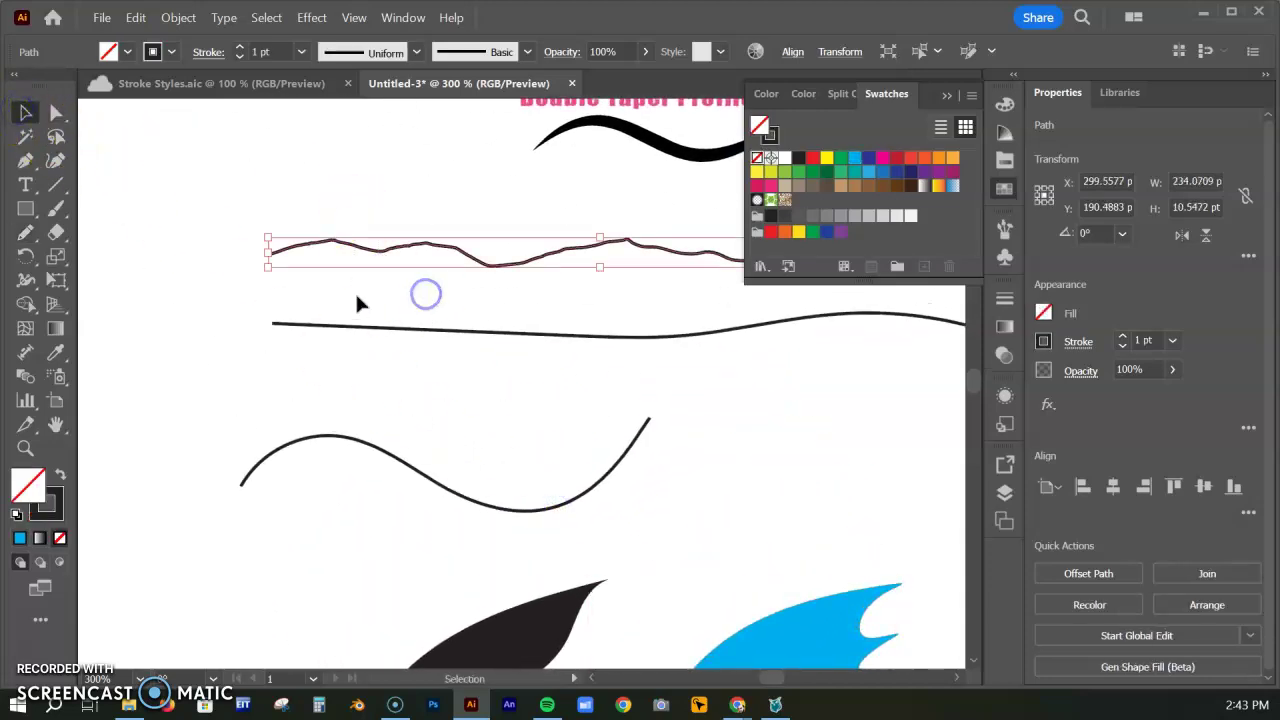
left_click(25, 232)
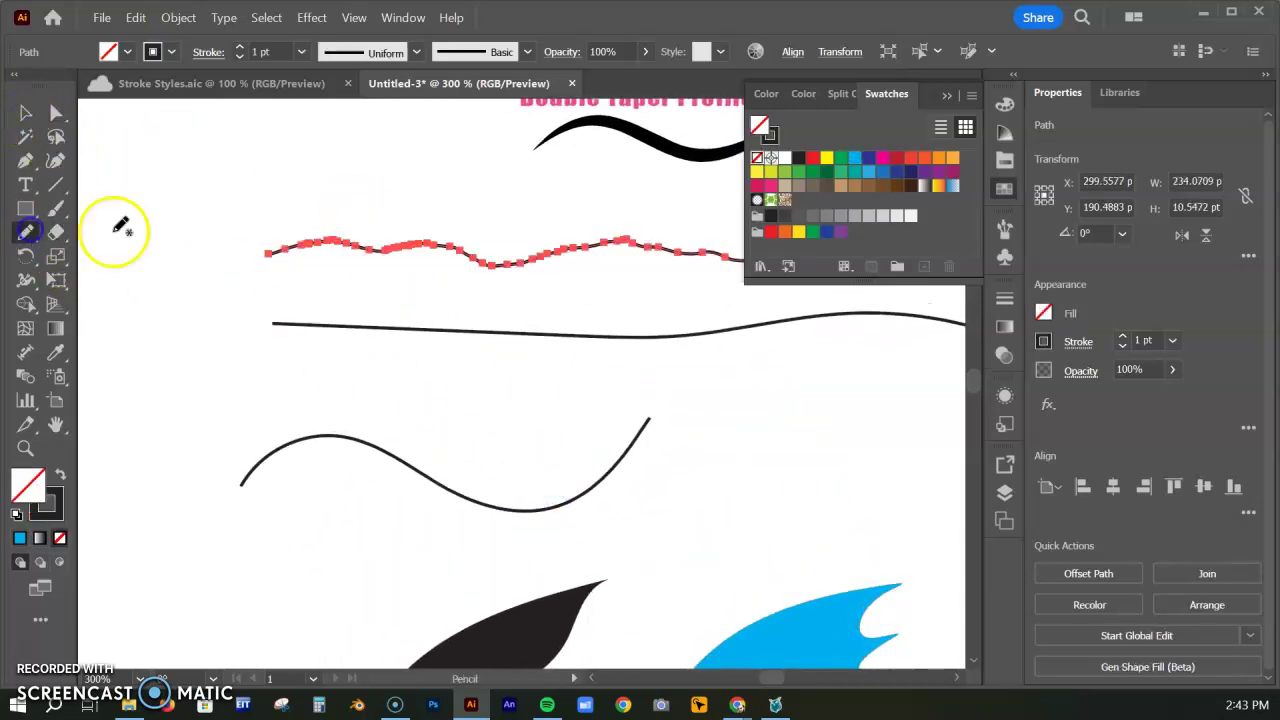
left_click(460, 308)
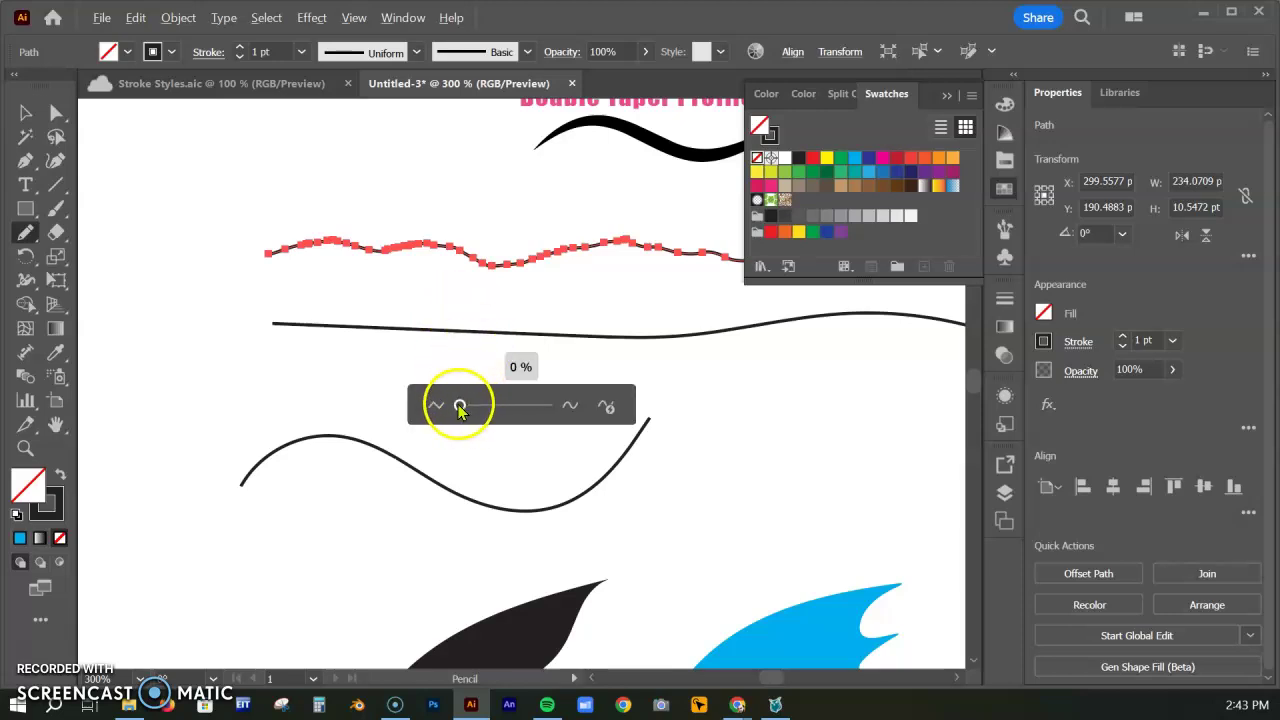
mouse_move(460, 408)
left_mouse_down()
mouse_move(531, 408)
mouse_move(473, 406)
left_mouse_up()
Cancel Smooth Tool Options, deselect the line, and open the Pencil Tool Options.
double_click(25, 235)
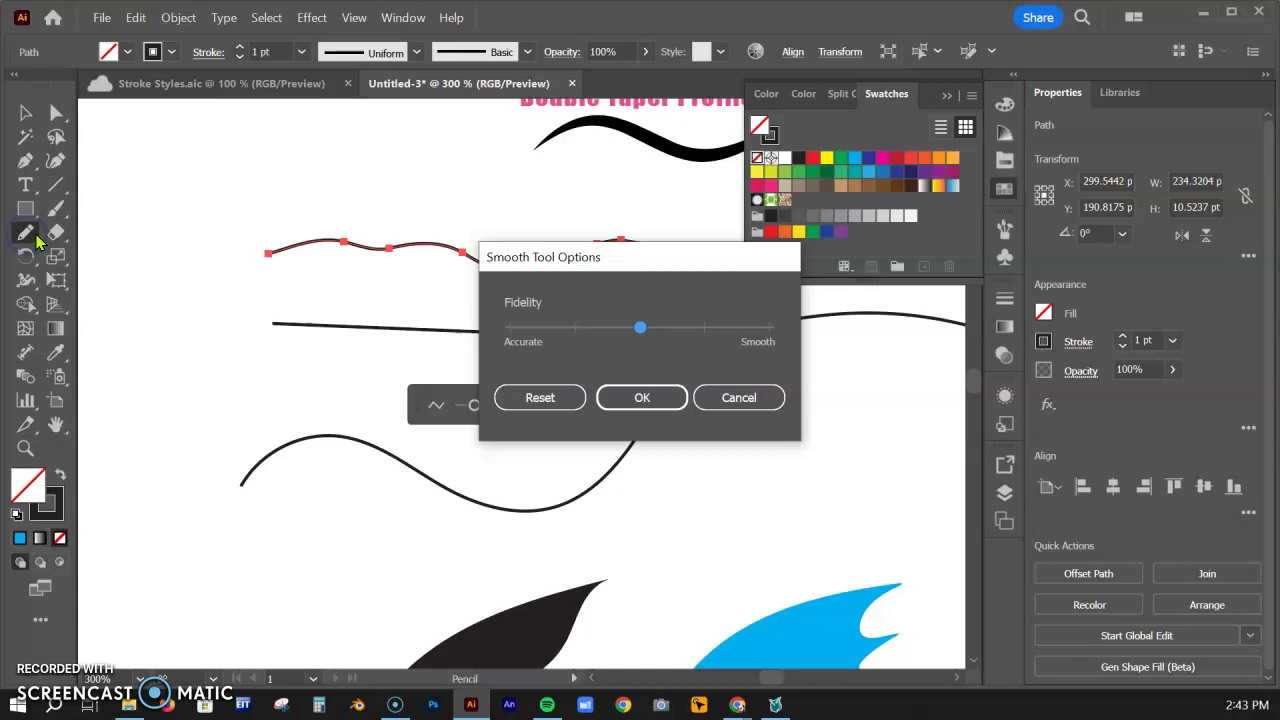
left_click(768, 398)
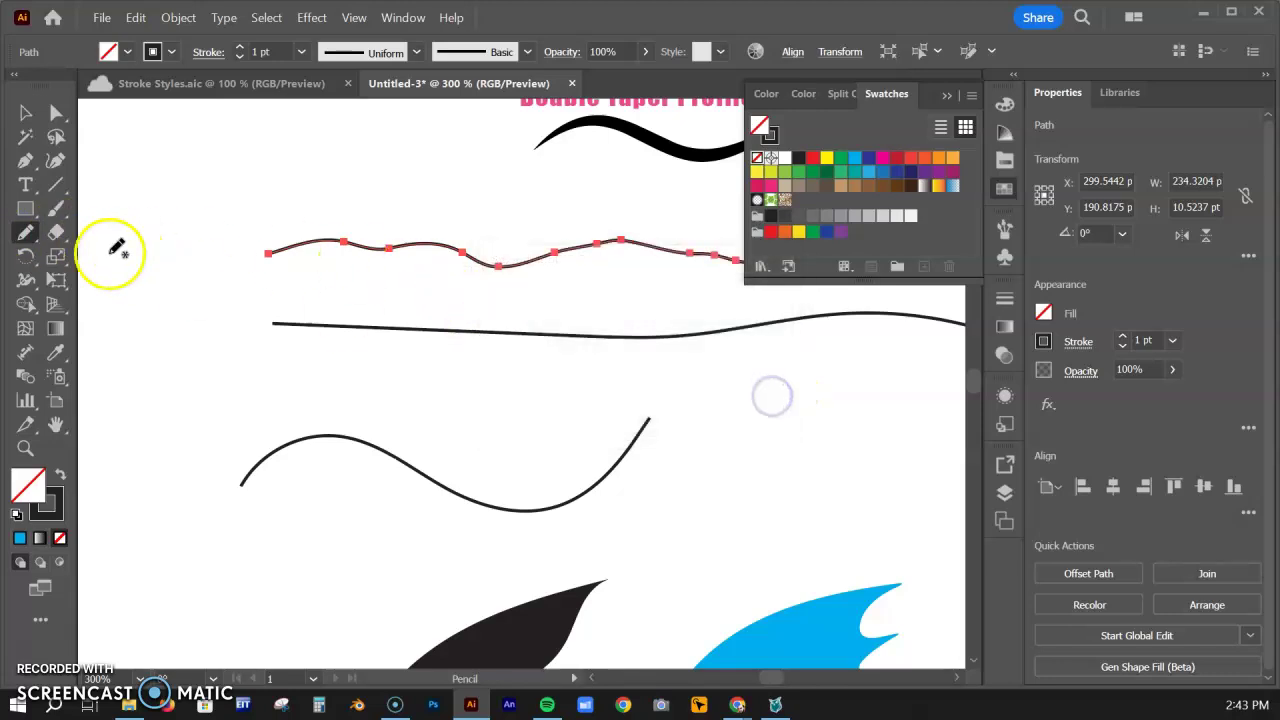
left_click(25, 117)
left_click(114, 206)
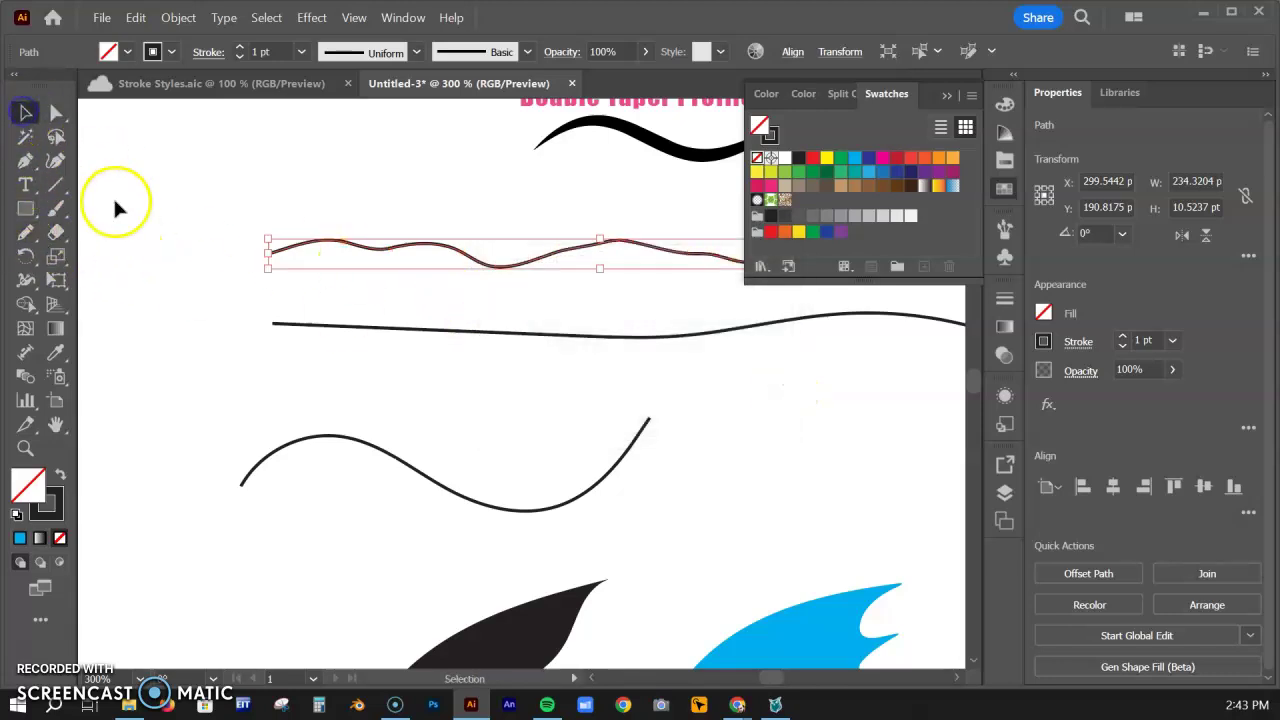
double_click(25, 232)
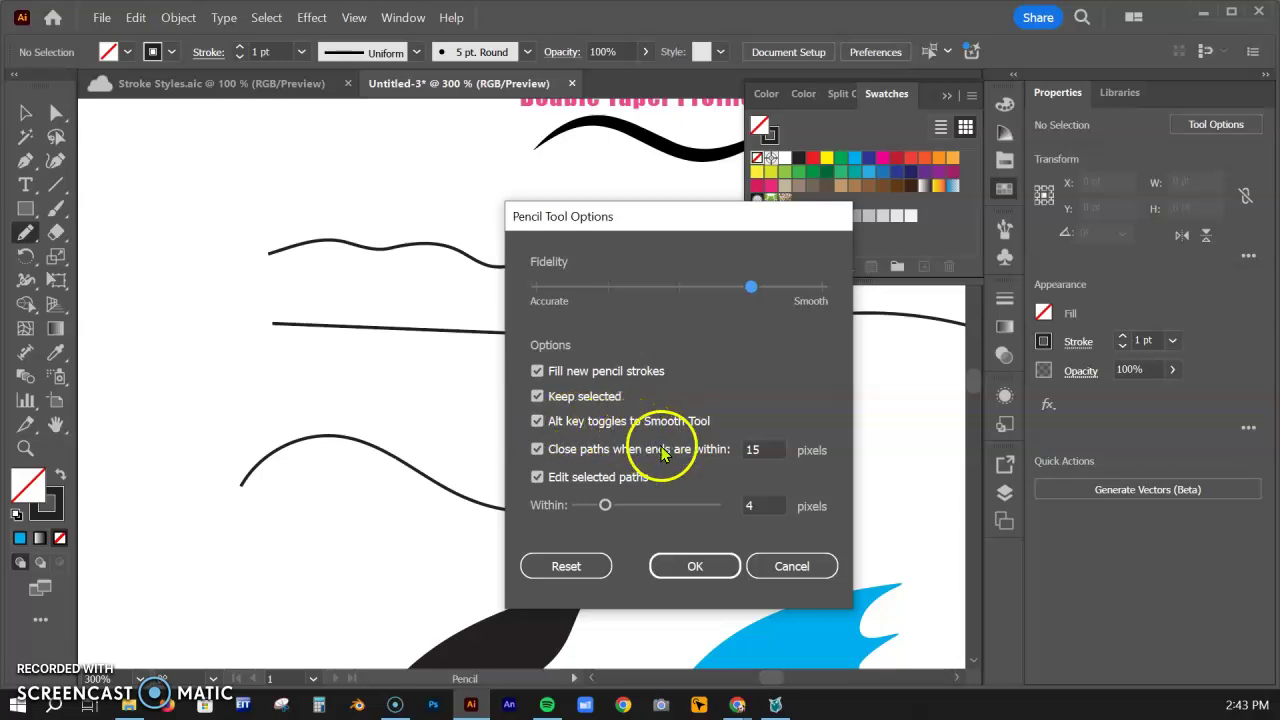
Dismiss Pencil Tool Options unchanged and zoom out to 200% showing lines and feathers together.
left_click(790, 566)
key("ctrl+minus")
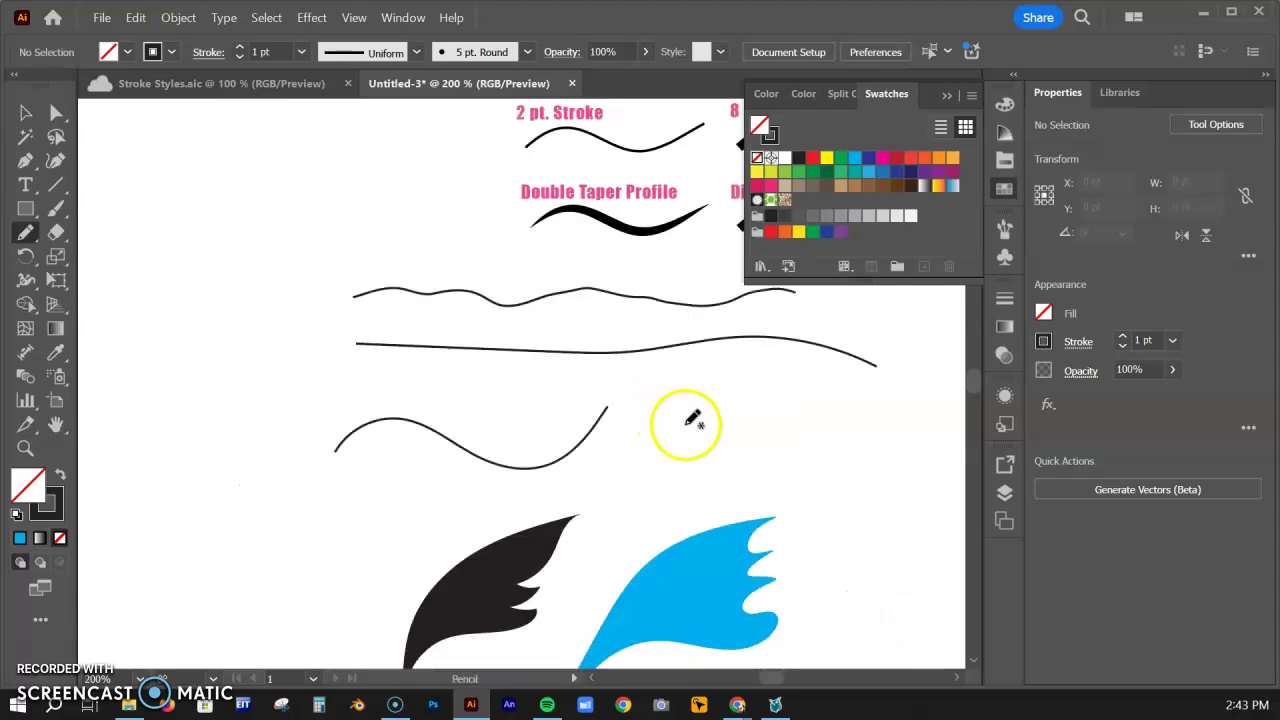
left_click_drag(749, 423, 553, 342)
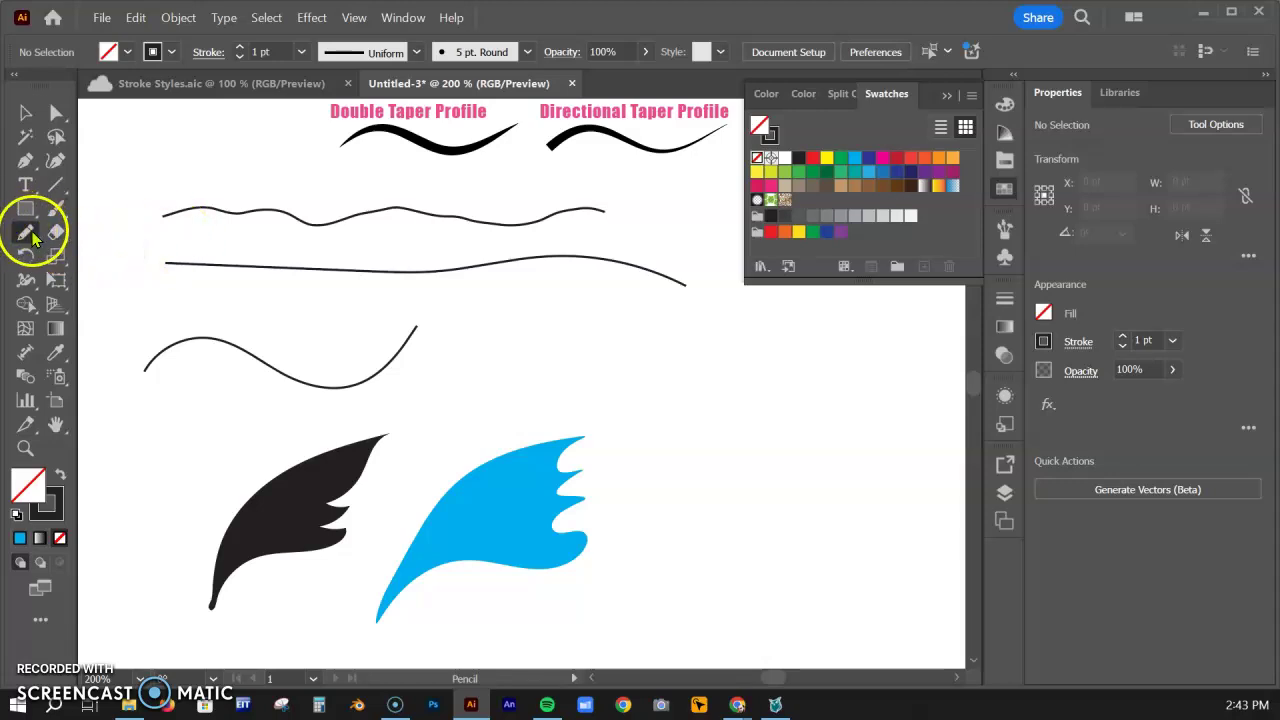
Reopen and cancel Pencil Tool Options, then pan up to the 'Pencil Tool' title and samples.
double_click(25, 233)
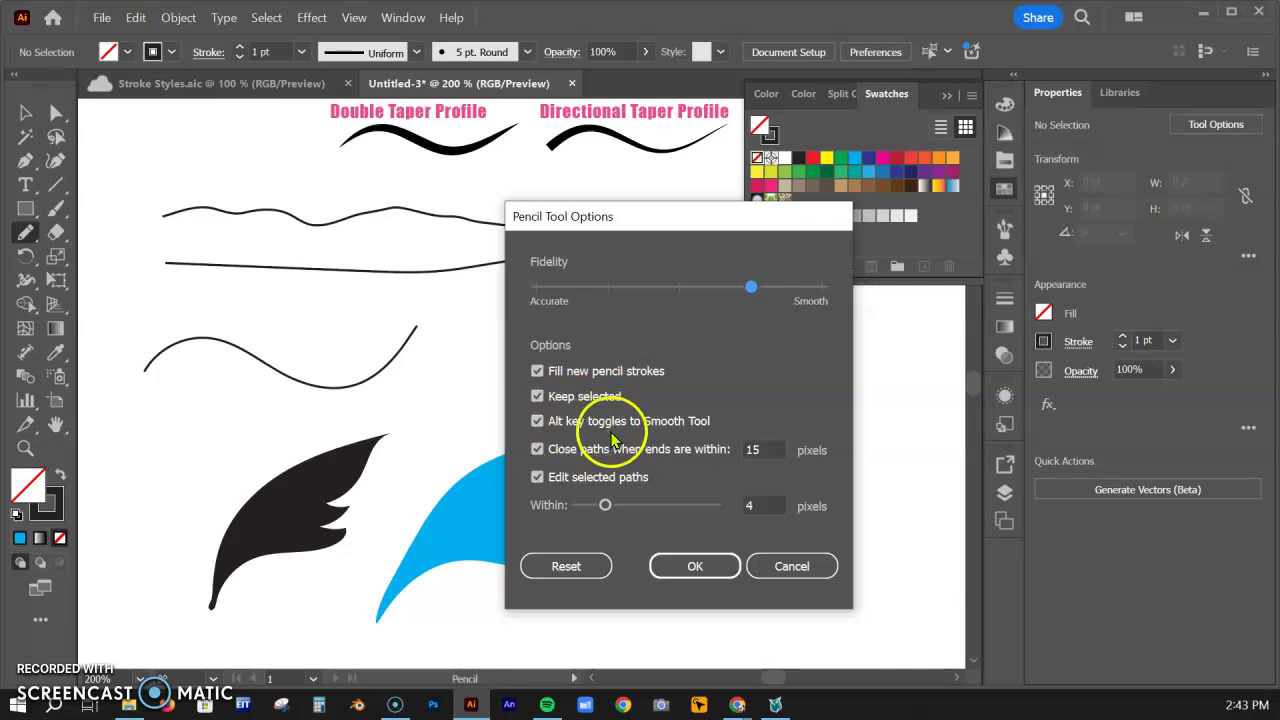
left_click(789, 568)
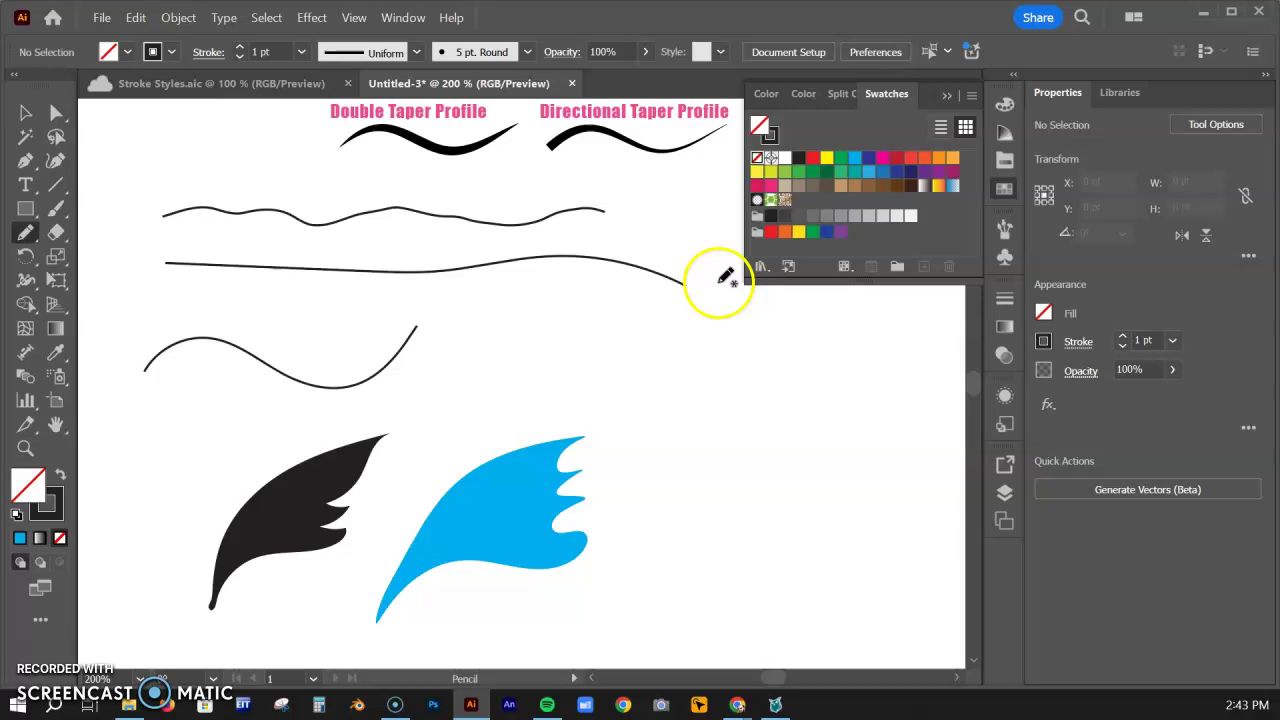
left_click_drag(581, 245, 500, 403)
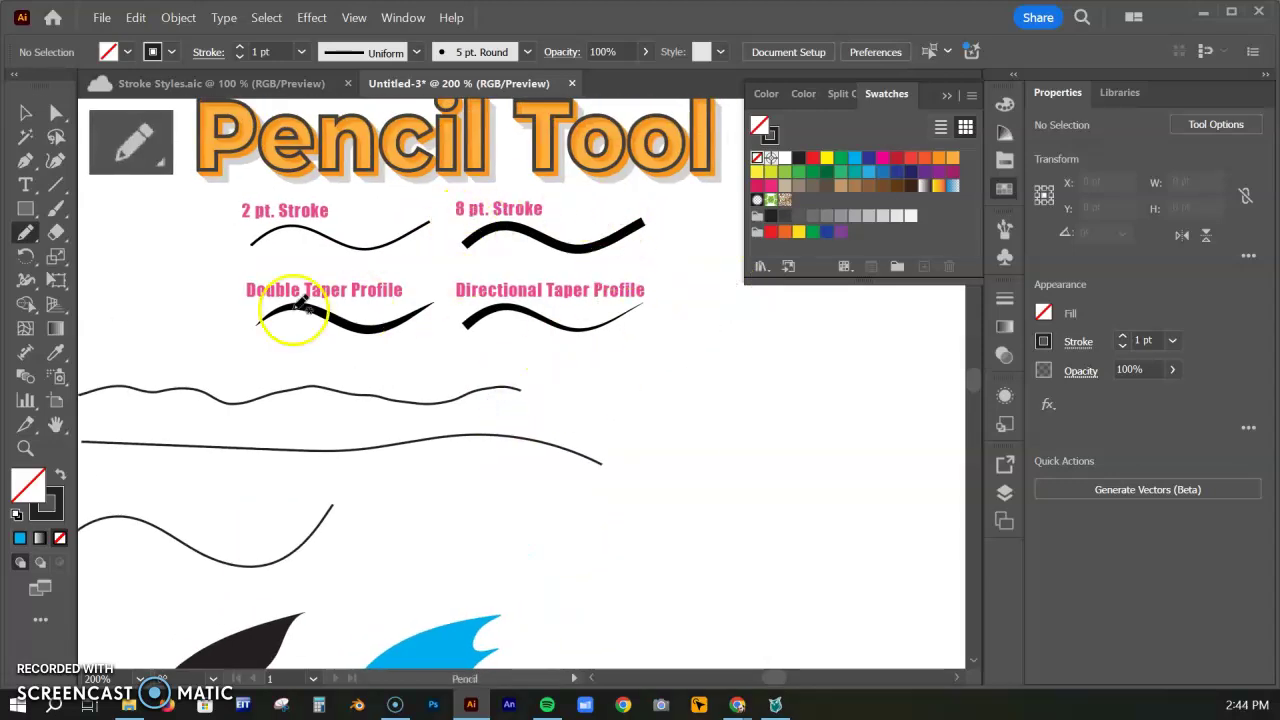